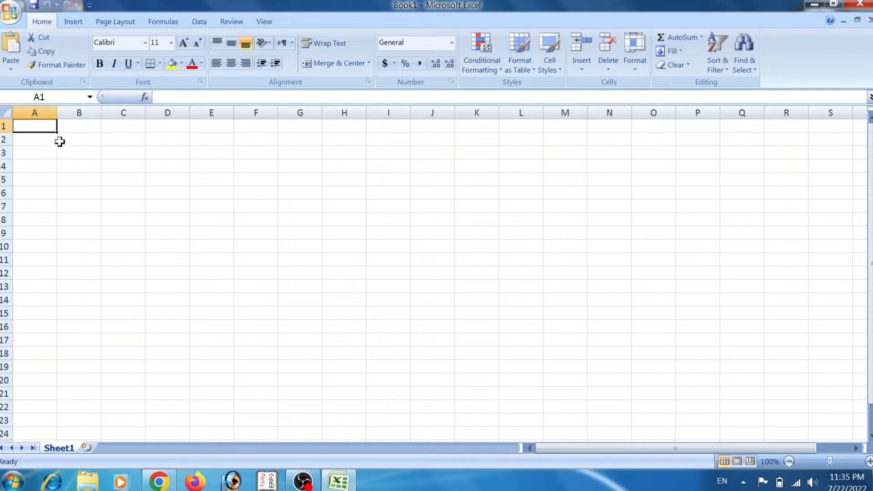
drag(68, 138, 381, 298)
drag(476, 207, 458, 332)
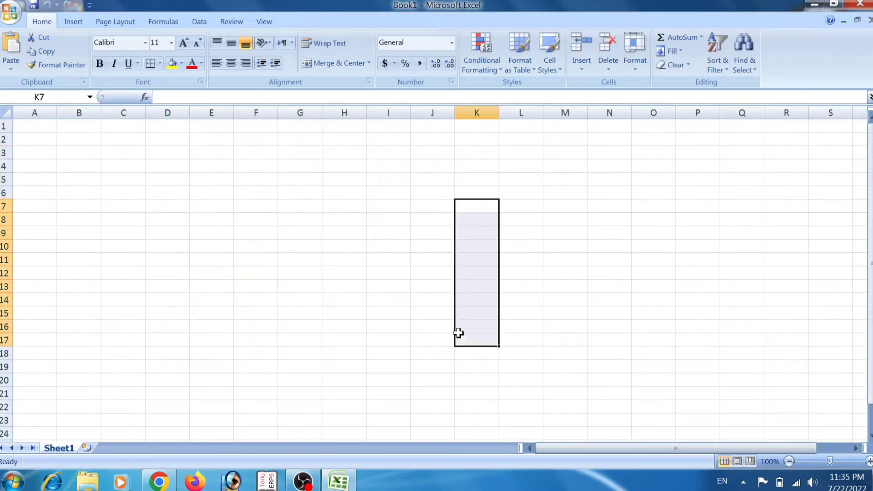
drag(259, 193, 359, 273)
click(78, 139)
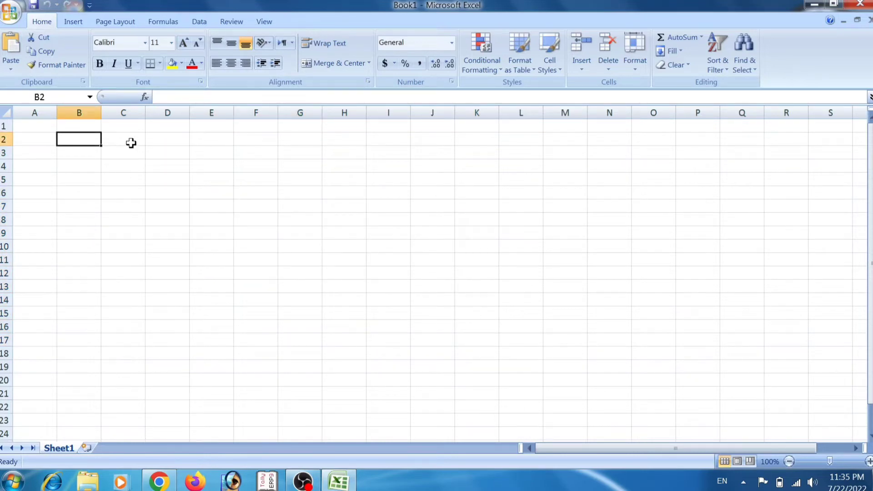
- Enter the starting numbers 1 in cell C2 and 2 in cell C3
click(130, 143)
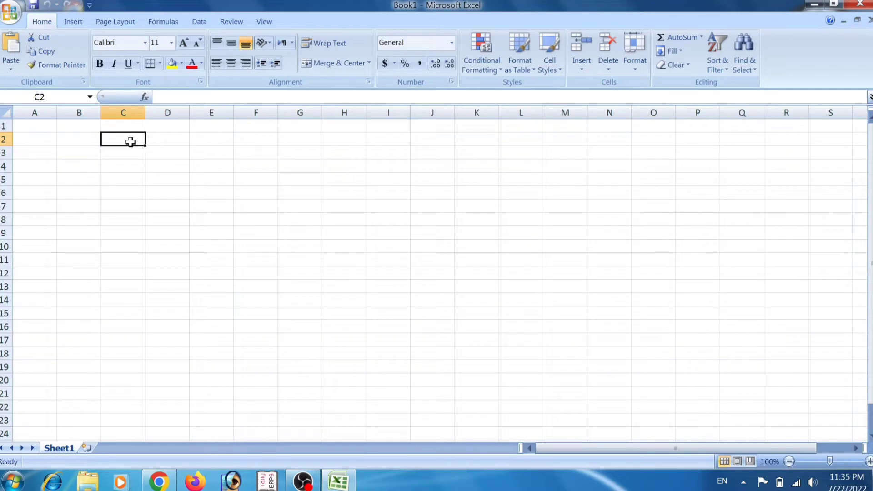
text(1)
drag(127, 161, 132, 156)
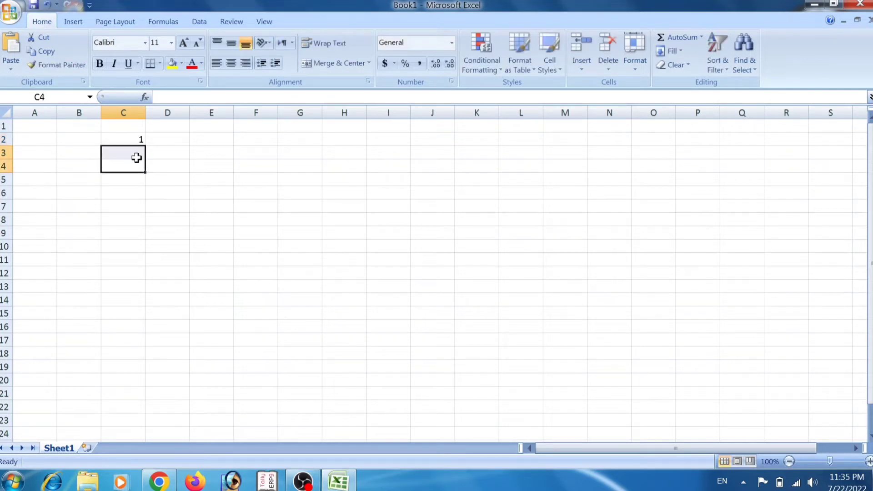
click(169, 153)
click(127, 152)
text(2)
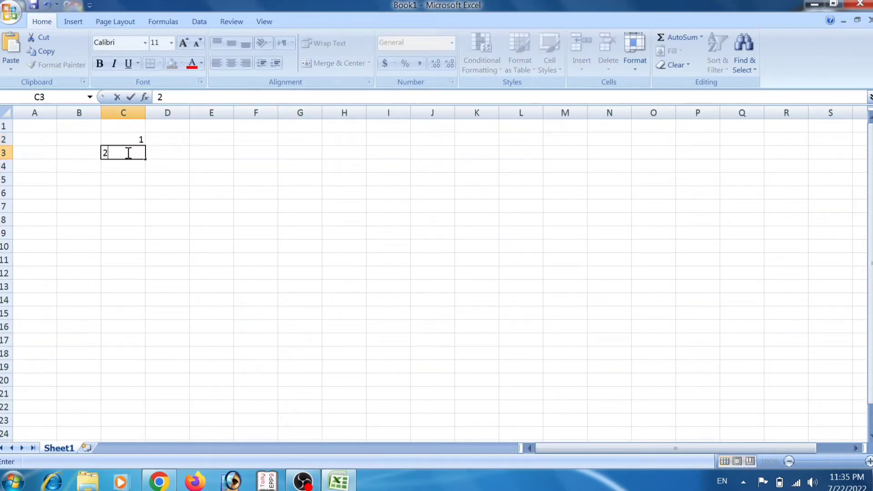
click(148, 177)
- Extend the 1, 2 series from C2:C3 down to cell C15 with AutoFill
drag(123, 137, 126, 151)
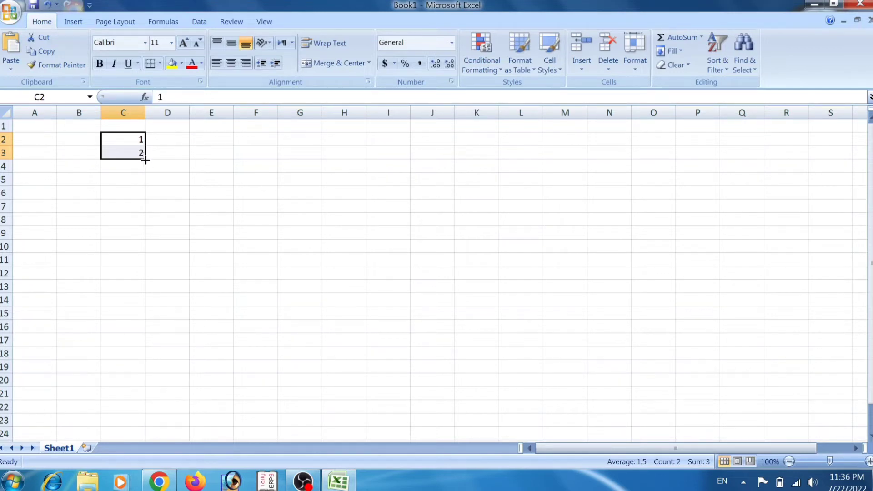
drag(145, 160, 144, 319)
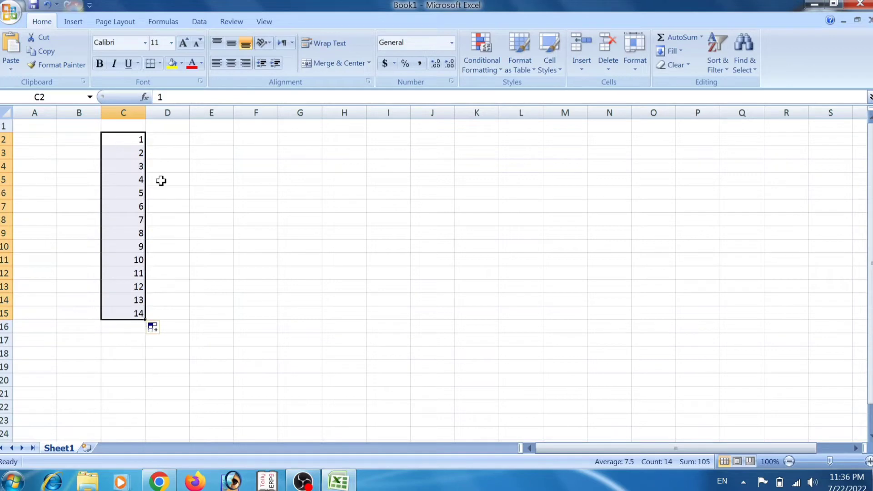
- Clear the trial number series from column C so the sheet is empty
click(166, 151)
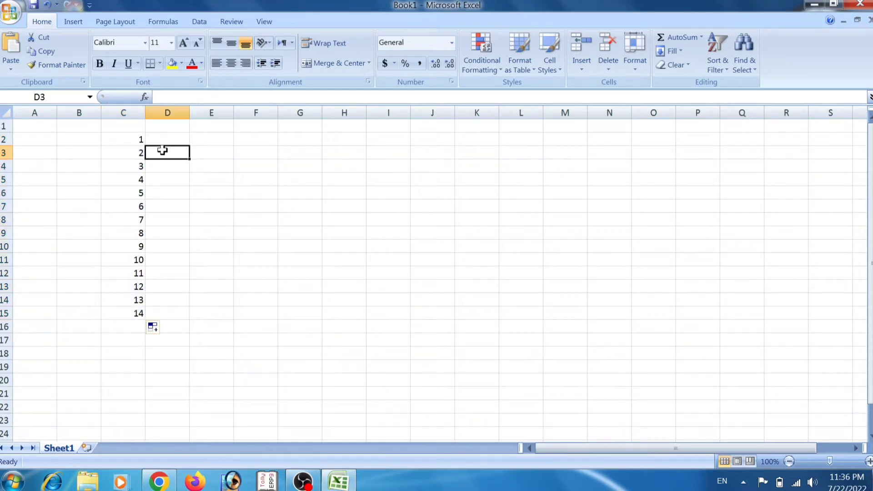
click(150, 237)
key(super+plus)
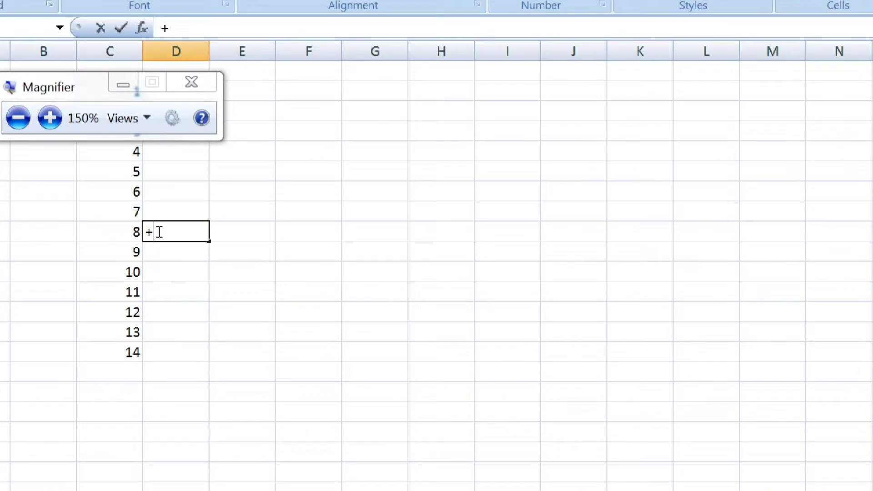
key(Escape)
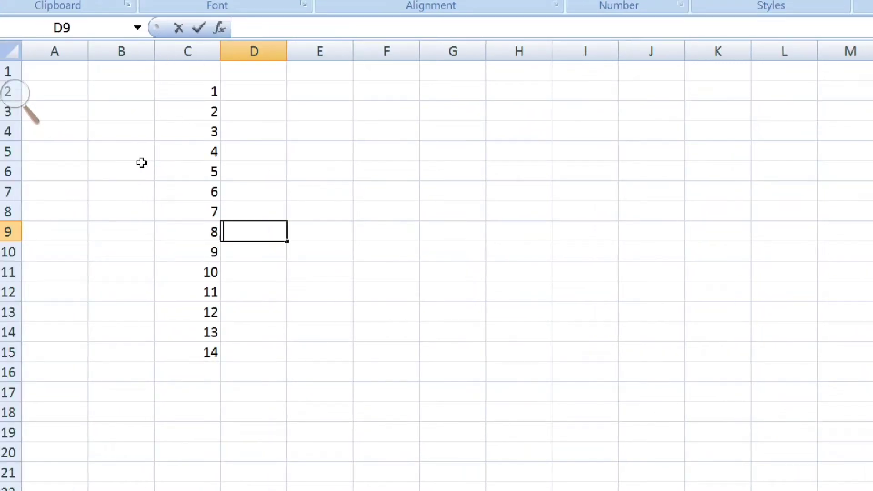
key(super+minus)
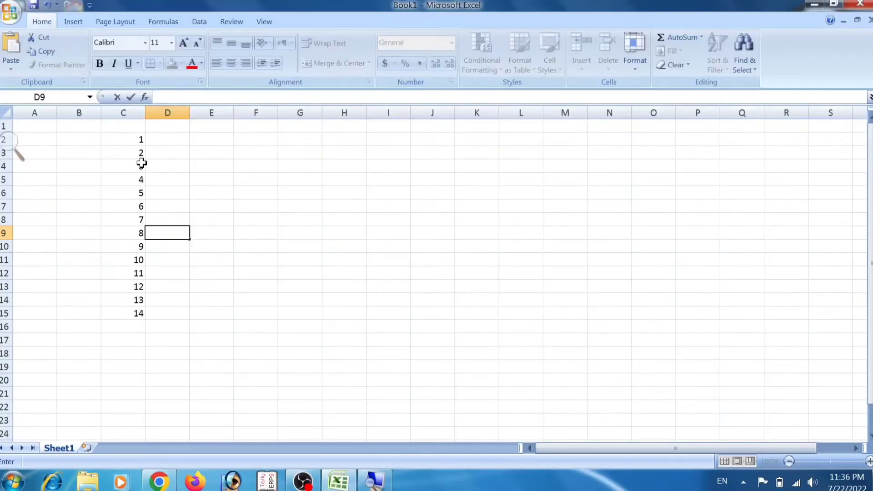
drag(133, 139, 151, 340)
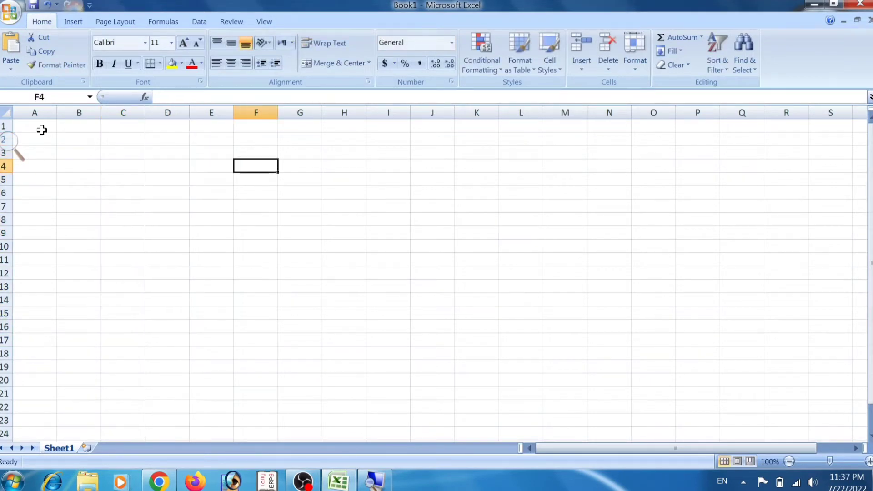
- Merge and center cells A1:D3 and enter the title JANUARY in the merged cell
drag(41, 131, 174, 154)
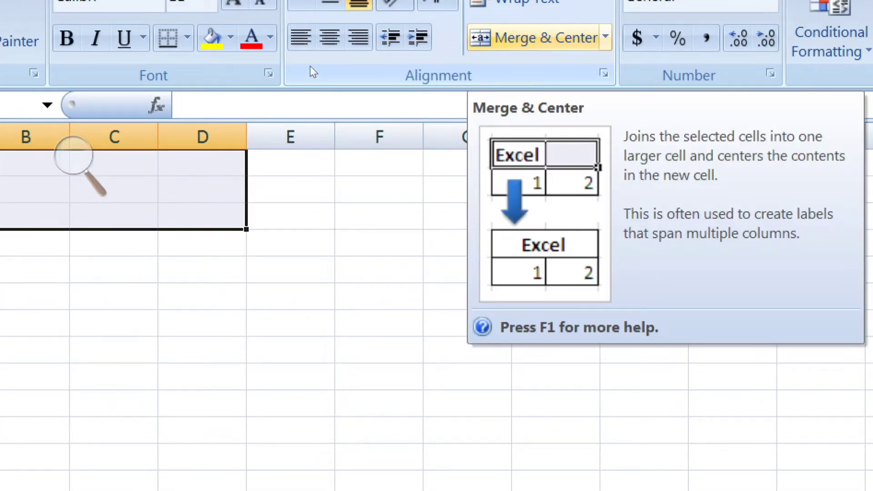
click(540, 38)
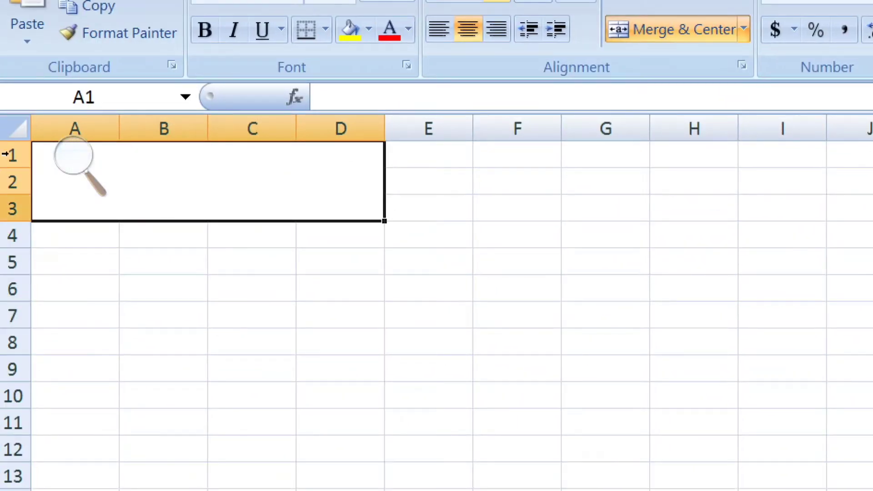
double_click(101, 144)
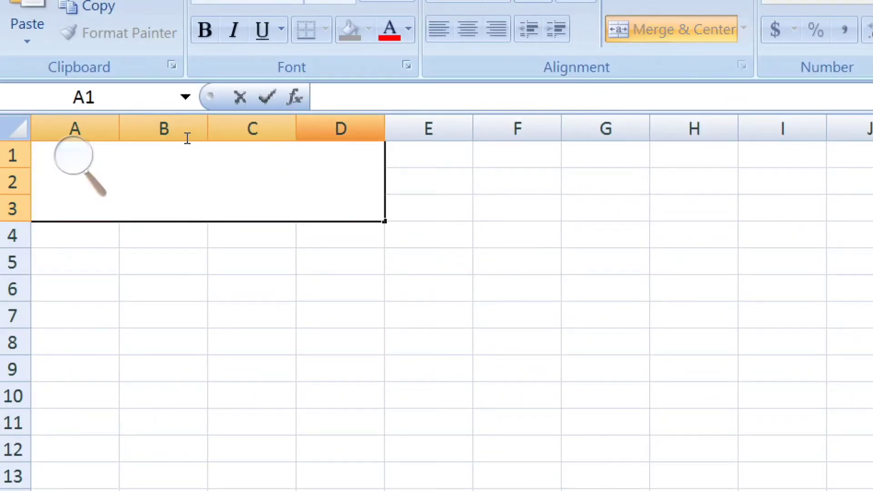
text(JANUA)
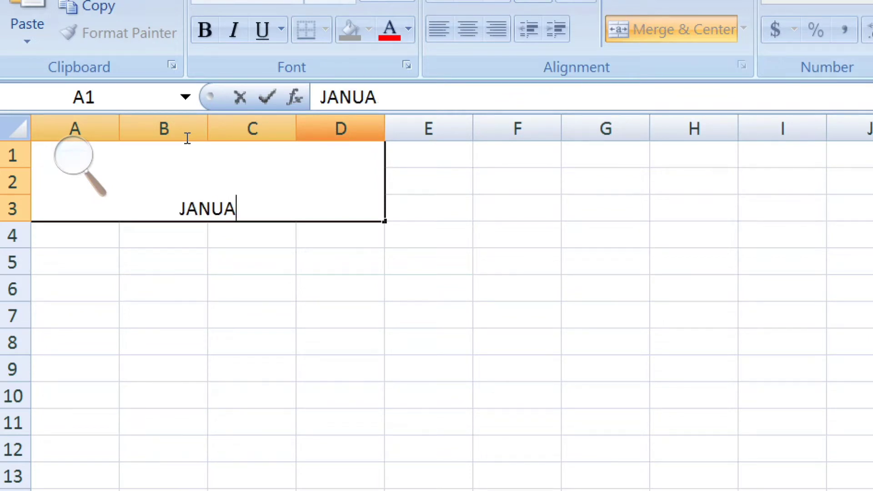
text(RY)
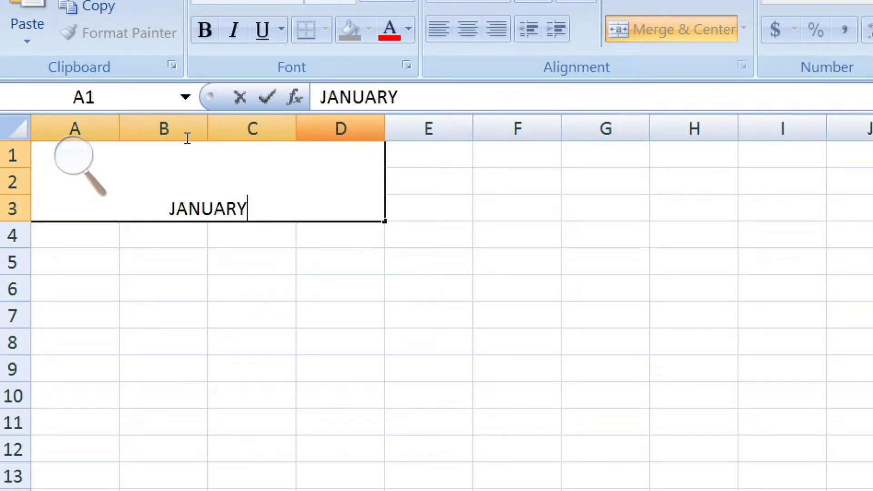
key(Tab)
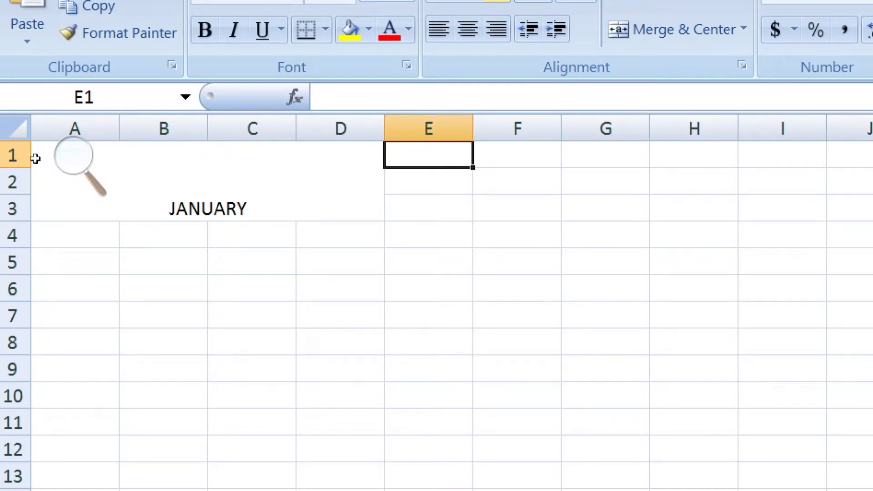
key(Return)
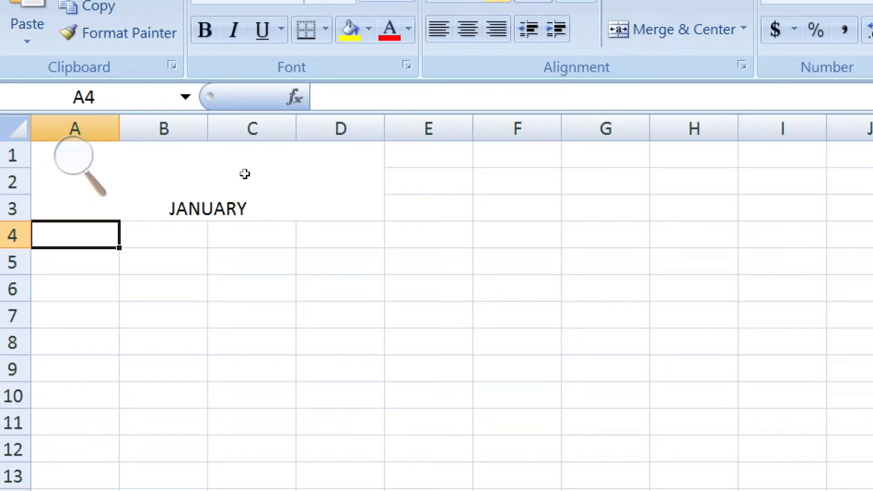
- Enter the starting numbers 1 in cell A4 and 2 in cell A5 below the title
text(1)
key(Return)
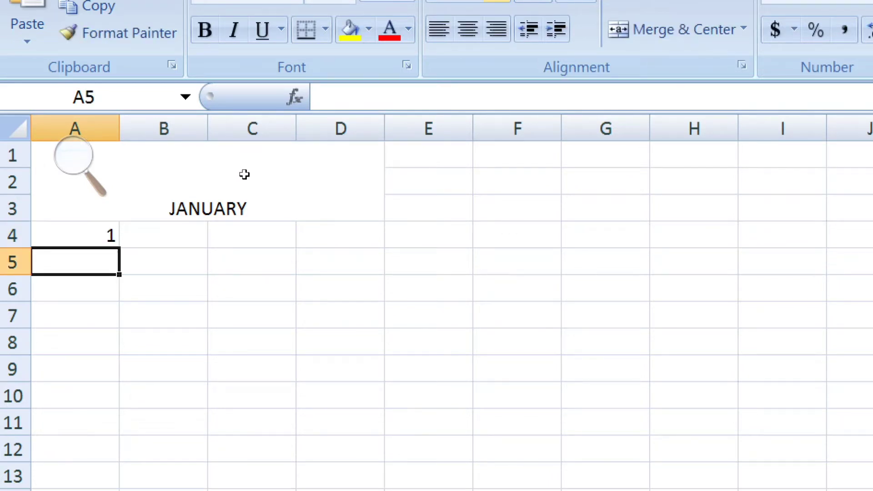
text(2)
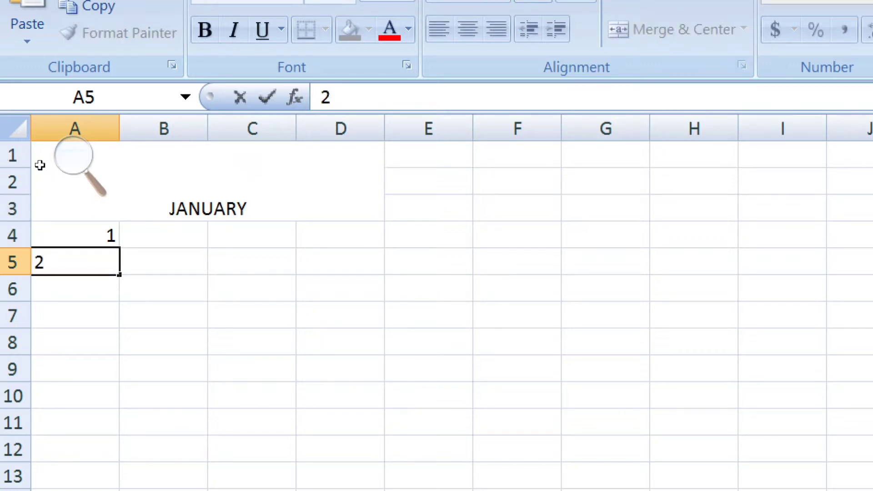
key(Up)
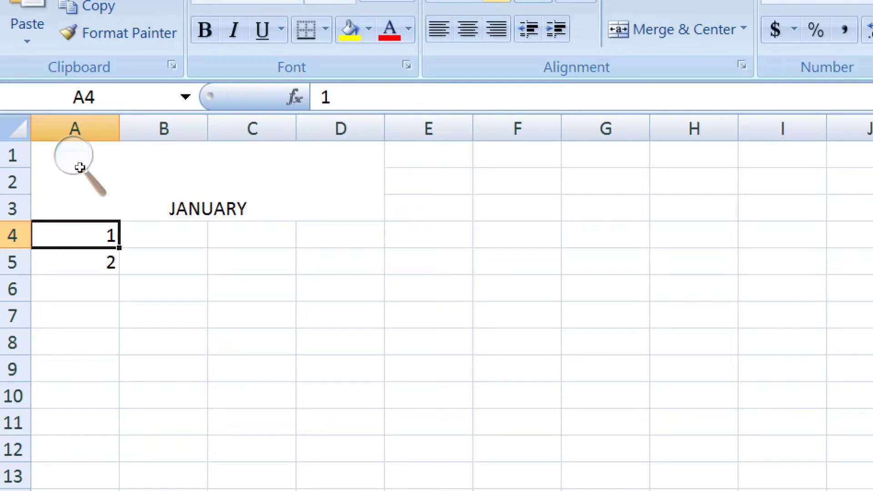
key(Right)
text(1)
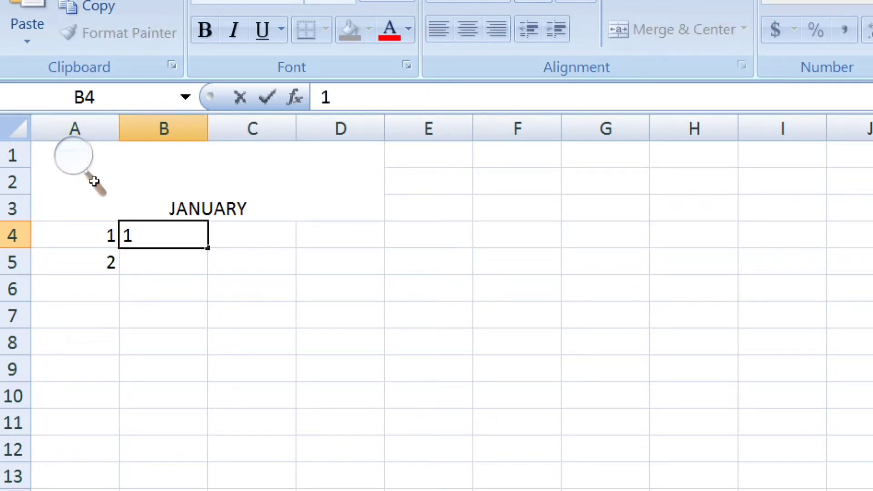
key(Return)
key(Up)
key(Up)
key(Down)
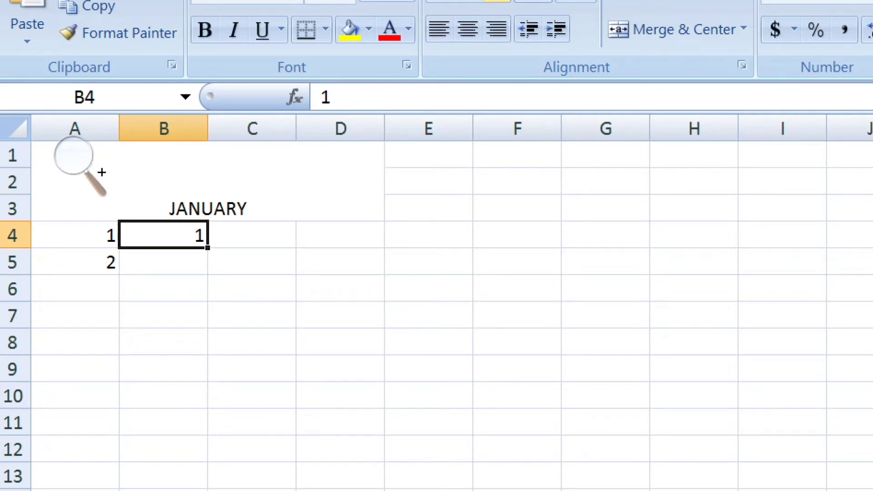
drag(207, 248, 207, 227)
- Extend the 1, 2 series from A4:A5 down column A with AutoFill
key(Left)
key(shift+Down)
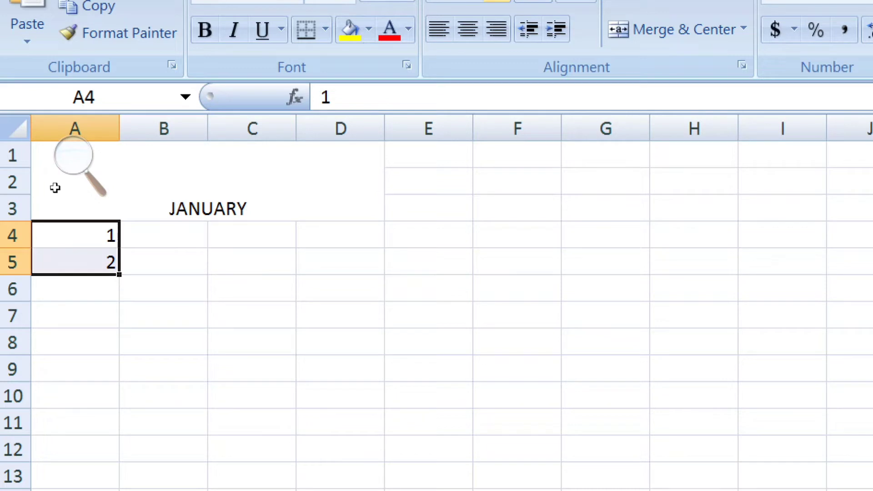
drag(56, 186, 62, 413)
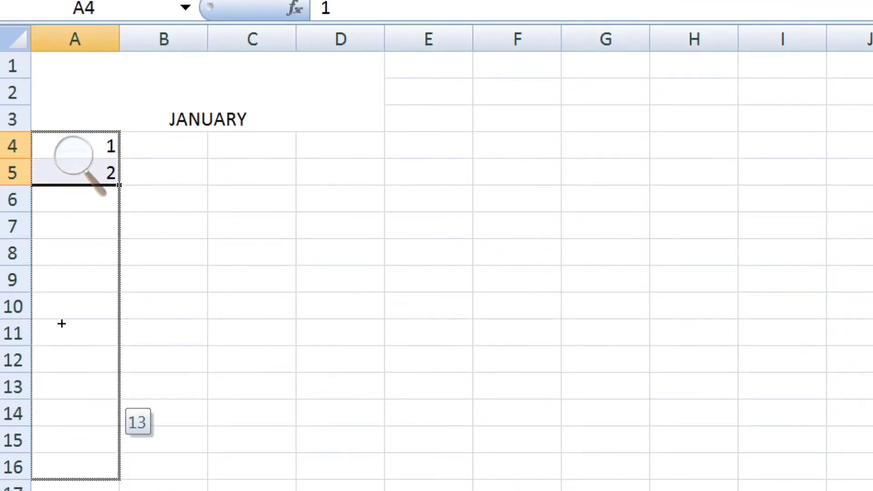
drag(62, 323, 30, 393)
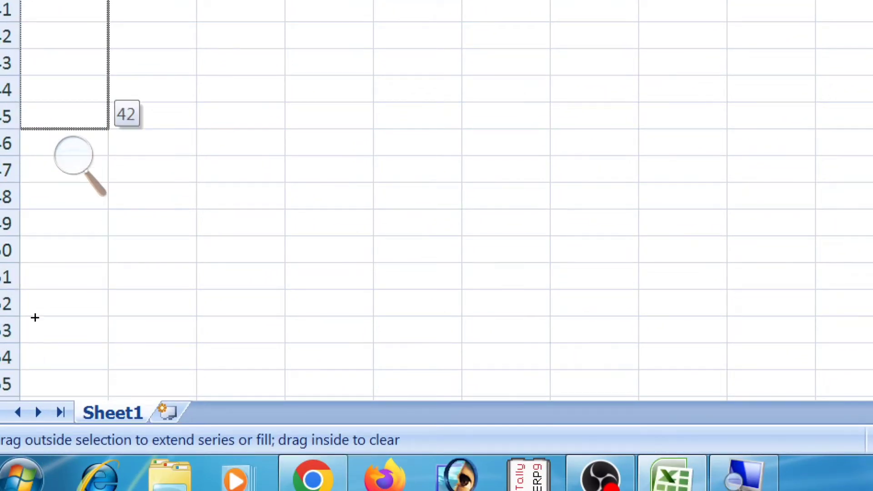
drag(35, 317, 50, 164)
- Insert a blank row between the JANUARY title and the numbers, and enter the heading DATE in cell A4
scroll(74, 242, up, 11)
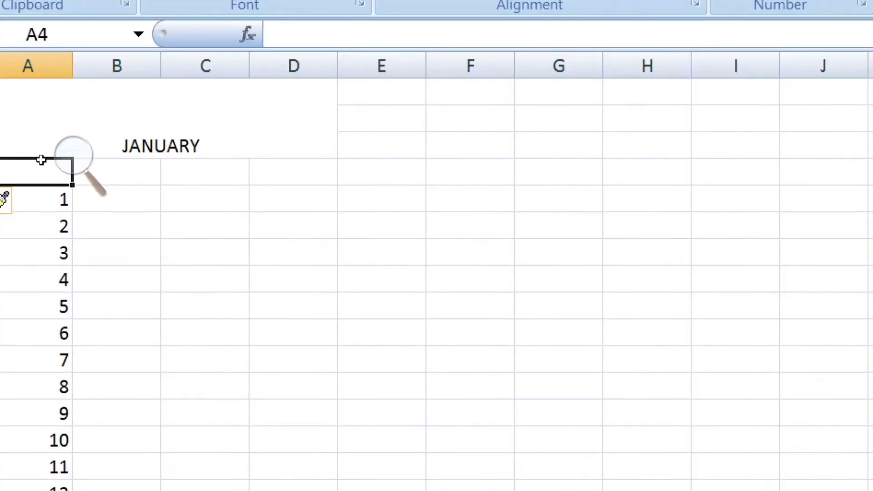
text(NO)
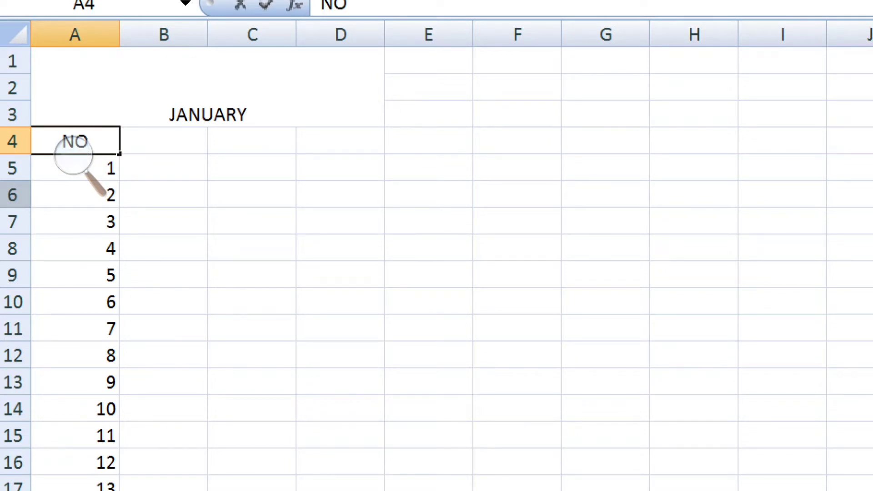
key(BackSpace)
key(BackSpace)
text(DATE)
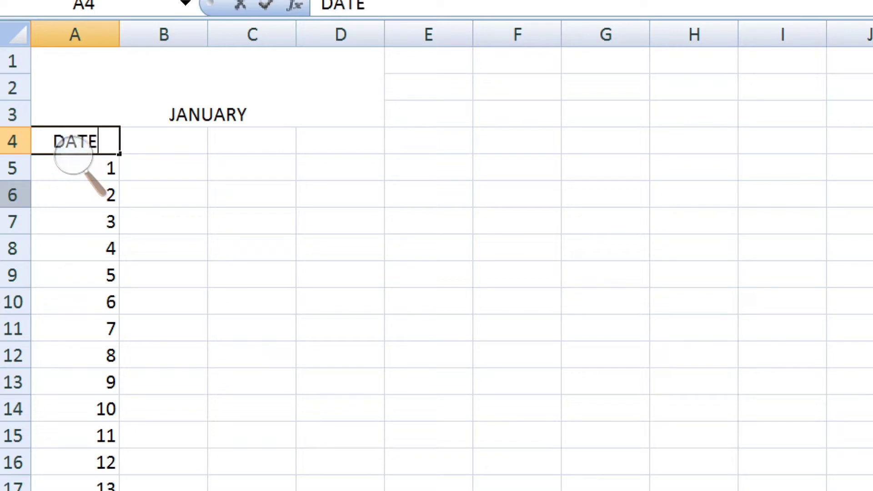
key(Tab)
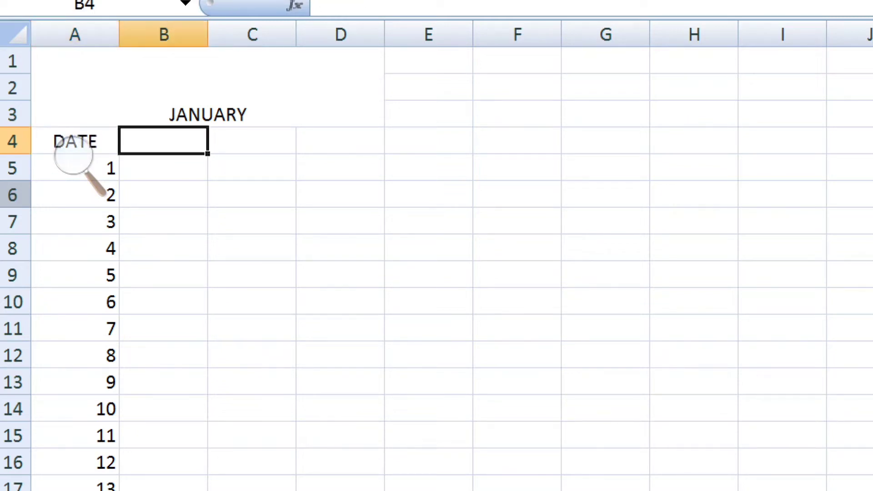
- Enter the column headings INCOME, EXPENSE, SAVING and TOTAL in cells B4 to E4
text(INCO)
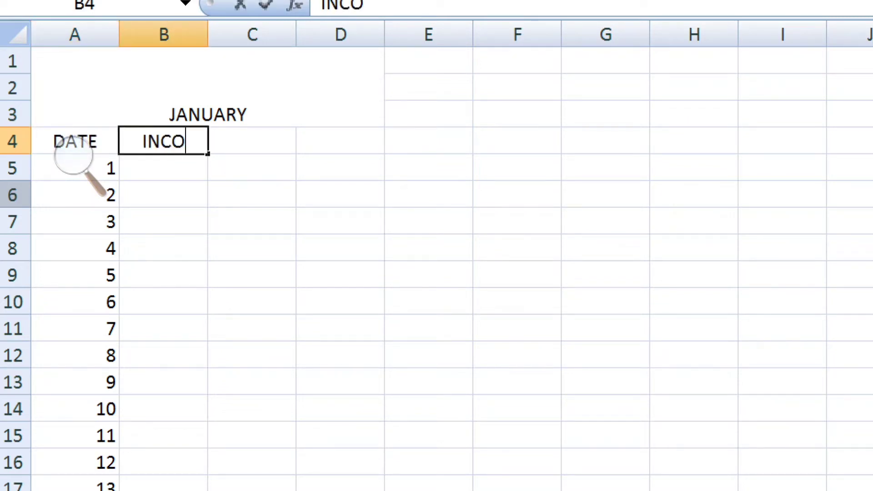
text(ME)
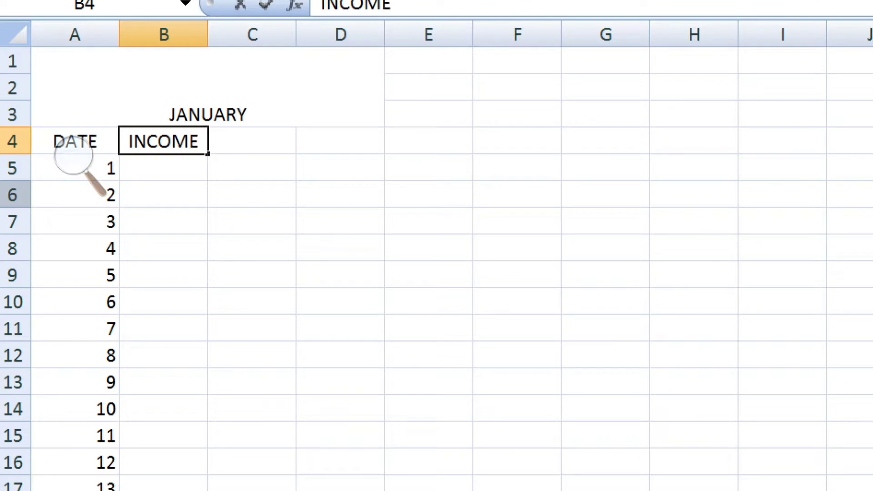
key(Tab)
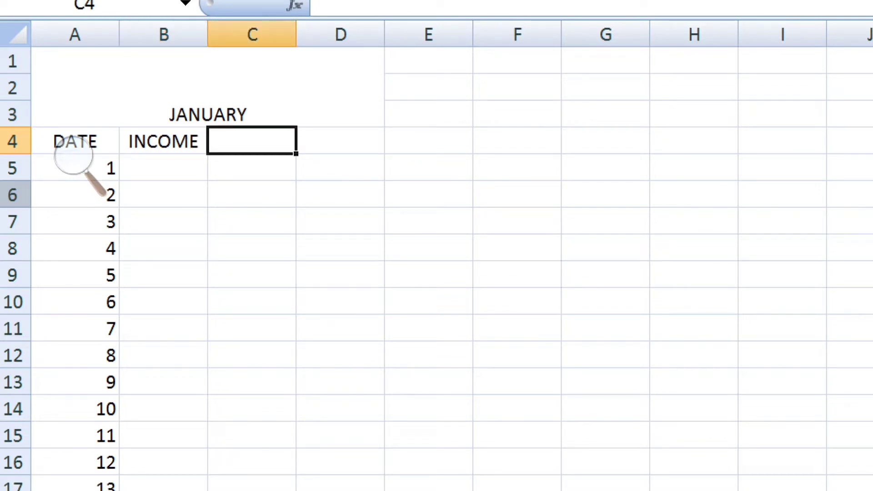
text(EXPEN)
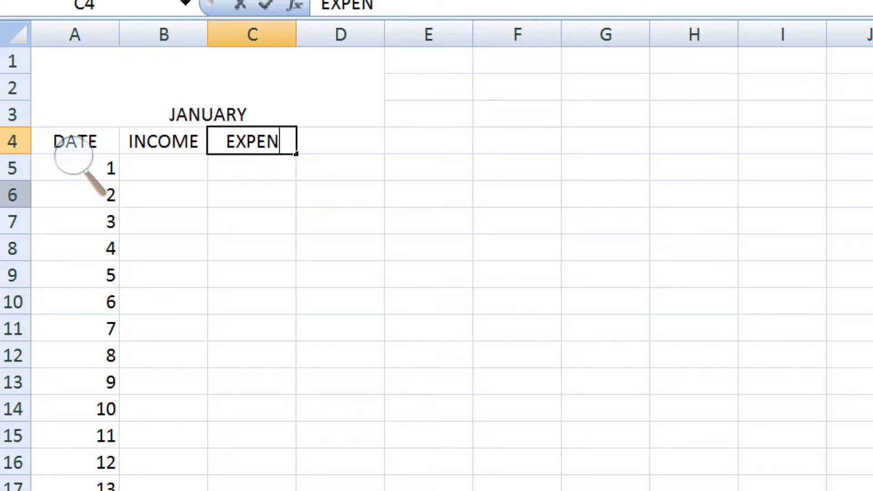
text(SE)
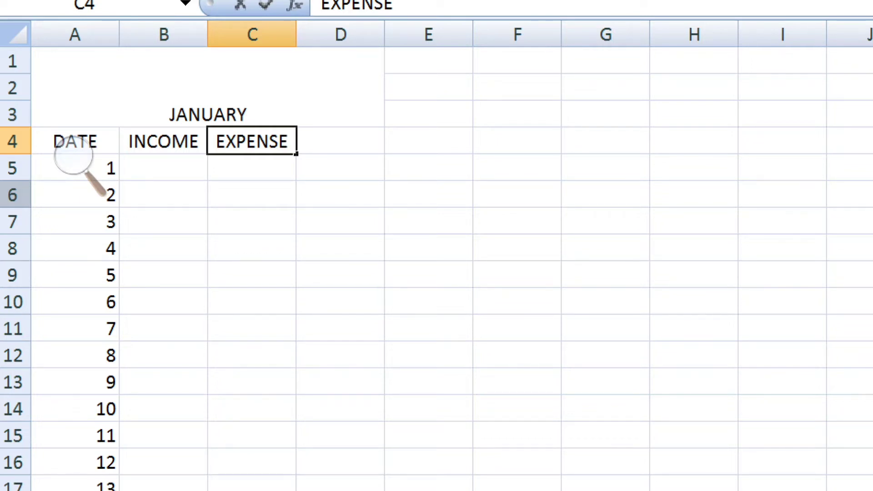
key(Tab)
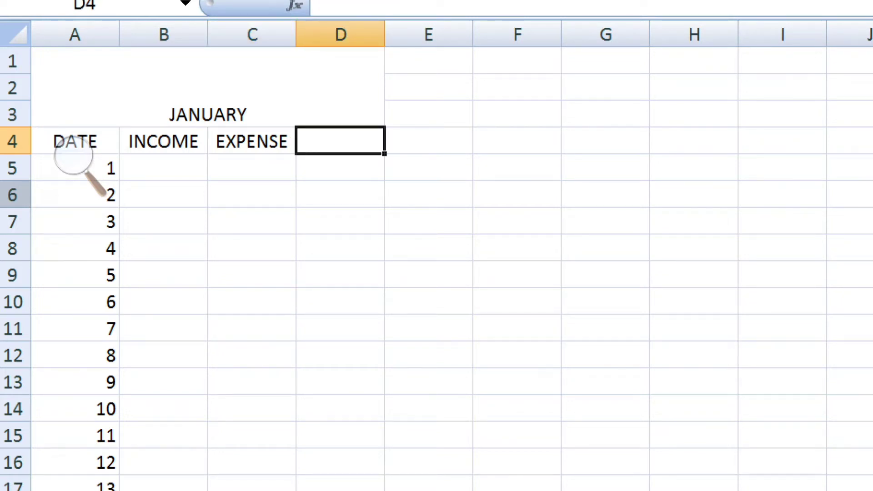
text(SAVI)
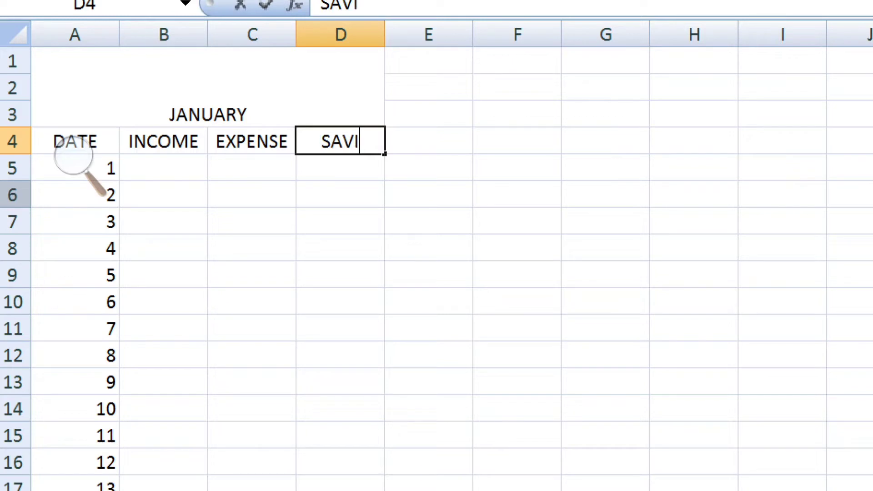
text(NG)
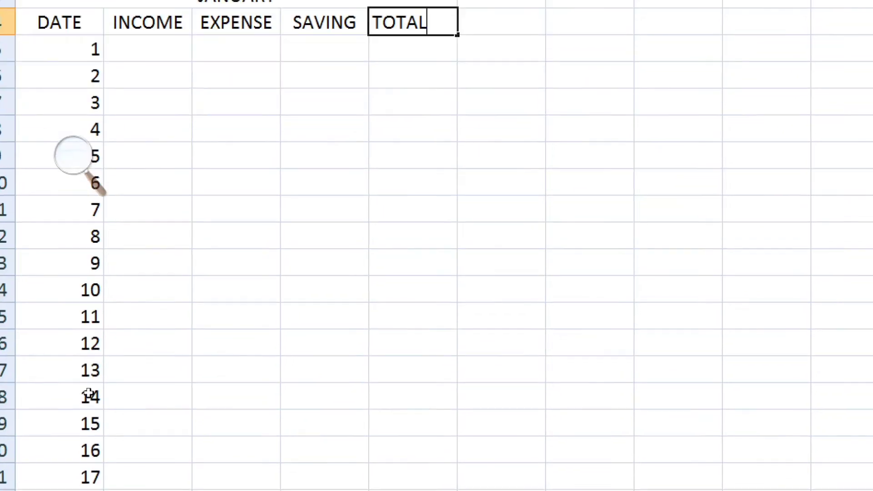
- Enter the label TOTAL = in column A, two rows below date 31
scroll(84, 417, down, 5)
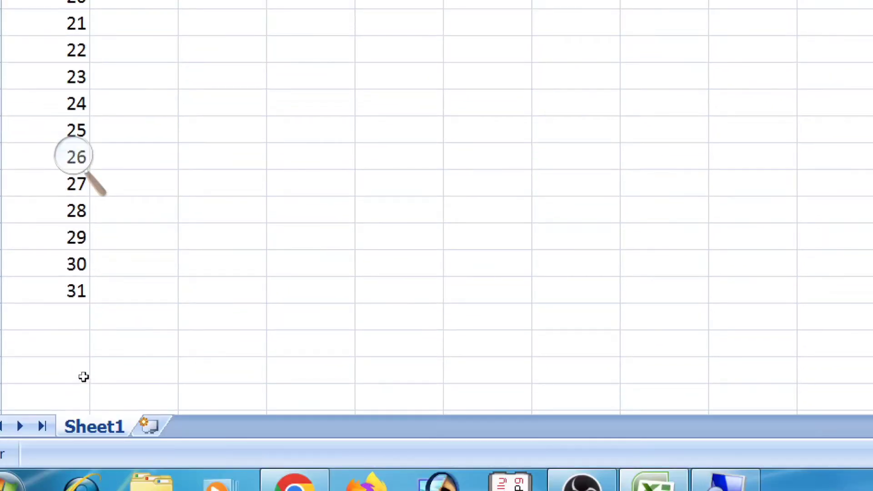
scroll(83, 417, down, 2)
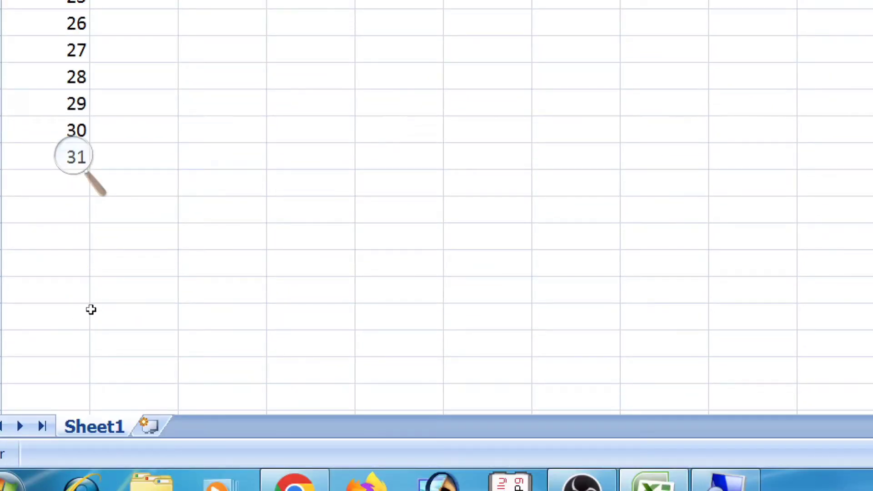
scroll(91, 309, up, 2)
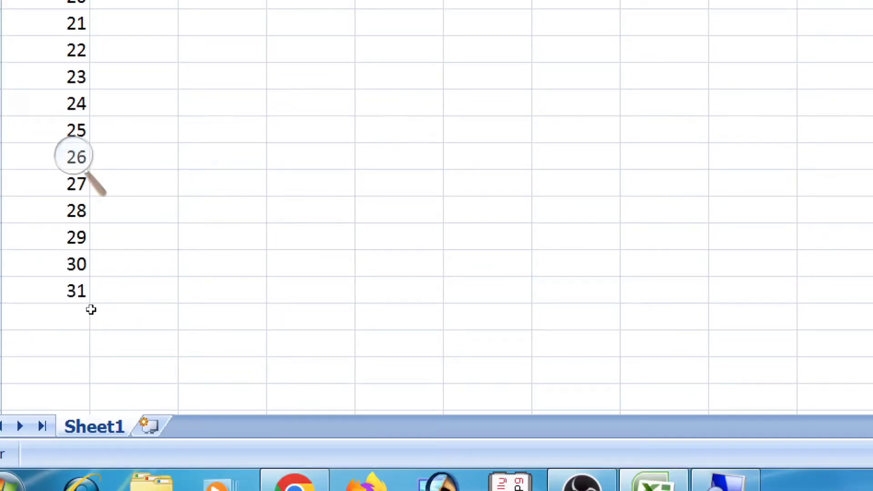
click(47, 409)
text(TOTAL)
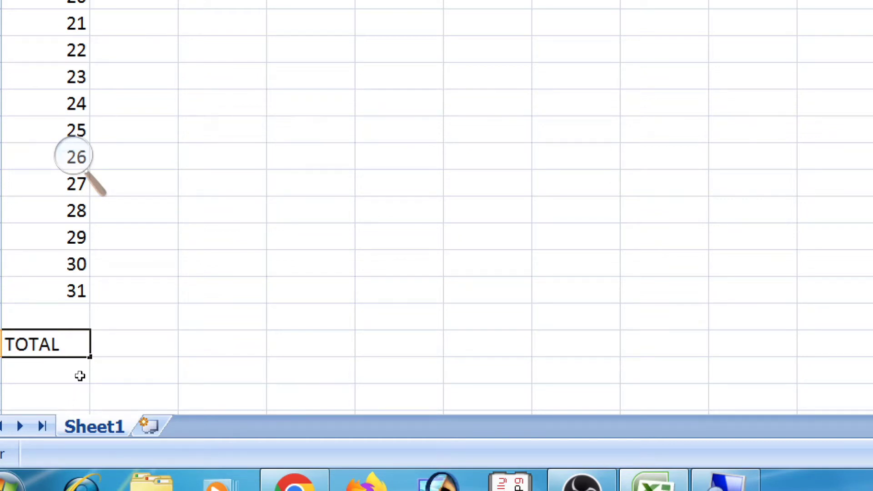
text( =)
key(Right)
key(Up)
key(Up)
- Close the Magnifier and set the merged JANUARY title's font size to 36
scroll(75, 383, up, 8)
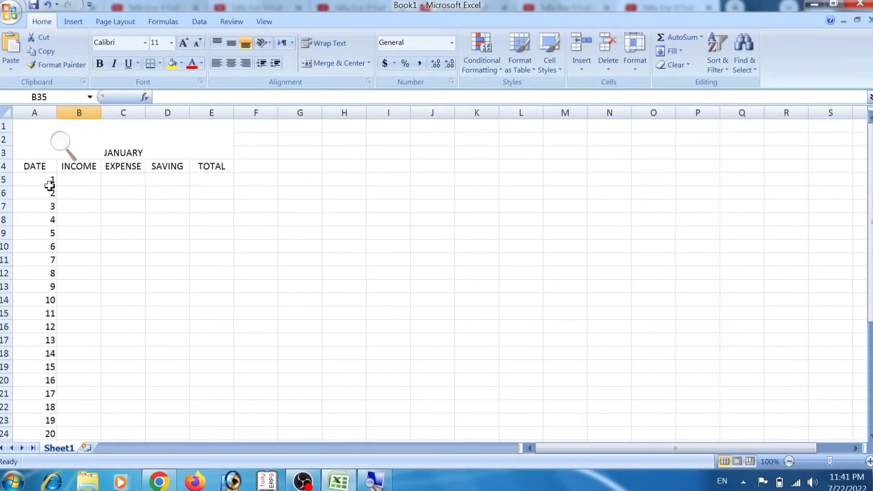
click(61, 143)
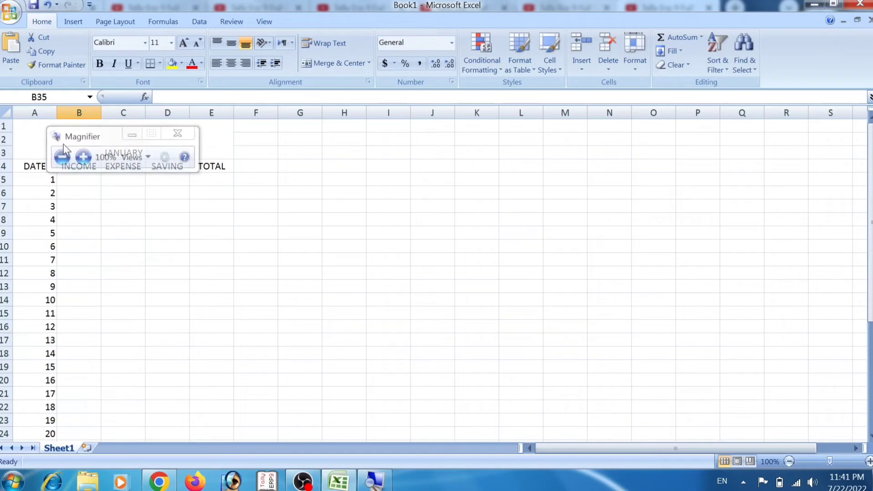
click(178, 133)
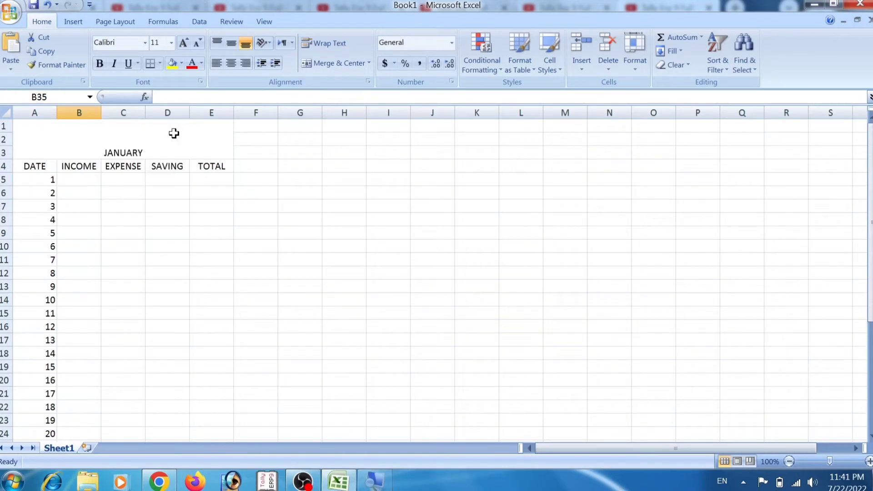
click(107, 137)
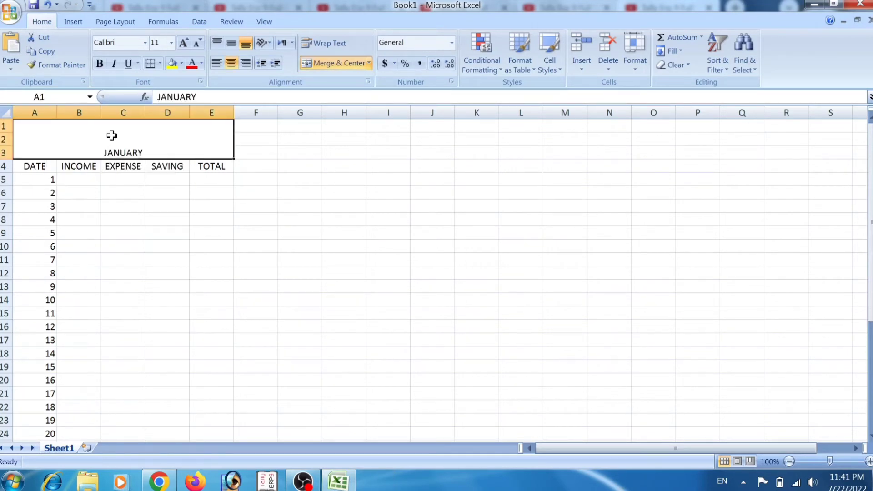
double_click(184, 44)
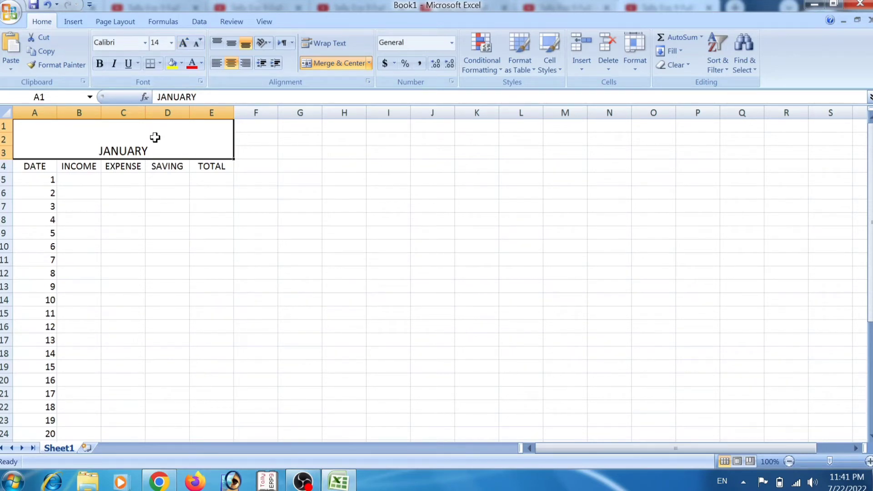
click(171, 42)
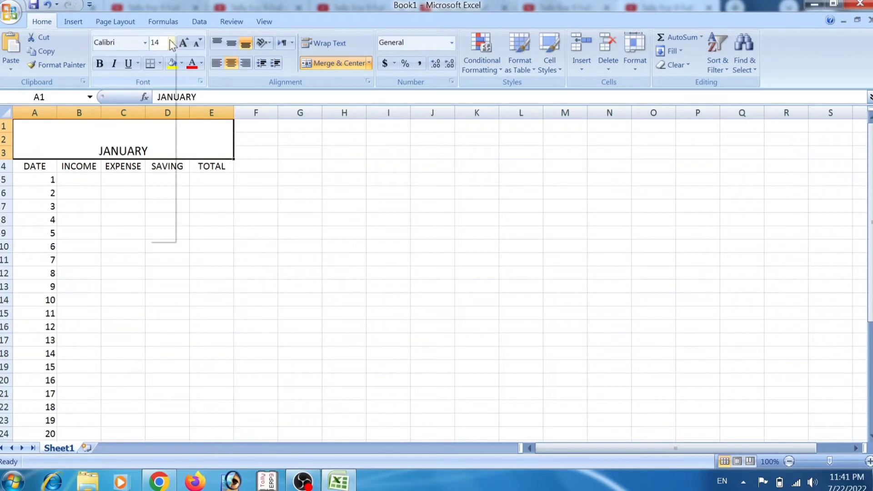
click(155, 150)
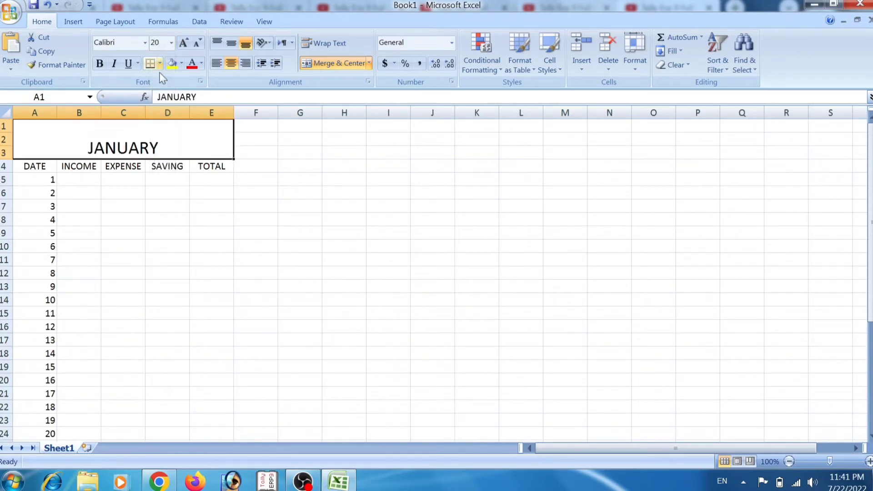
click(171, 43)
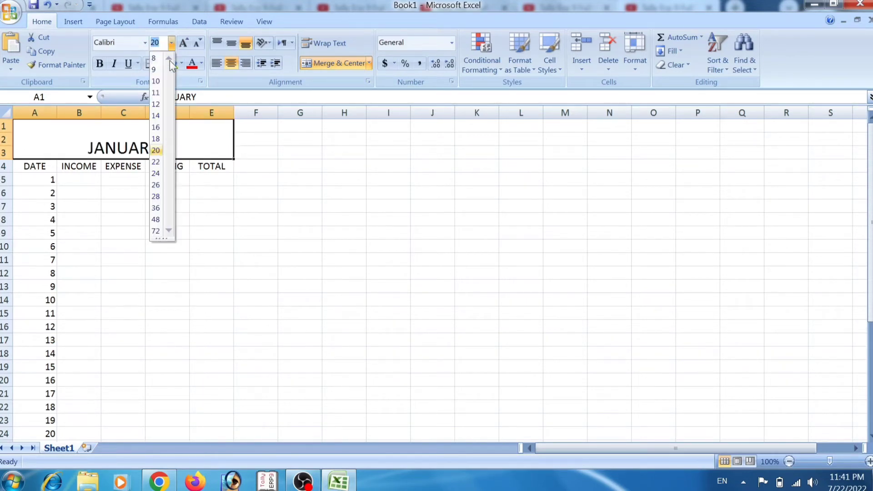
click(156, 209)
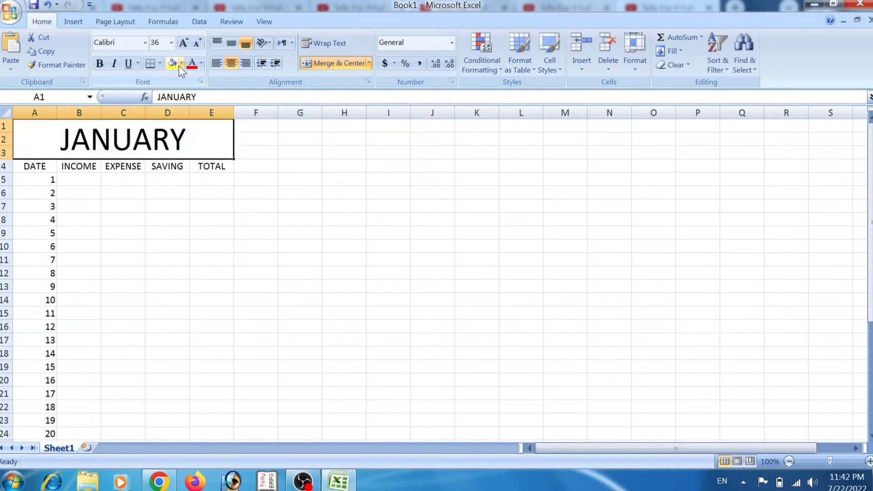
- Fill the merged JANUARY title cell with the standard red color
key(super+plus)
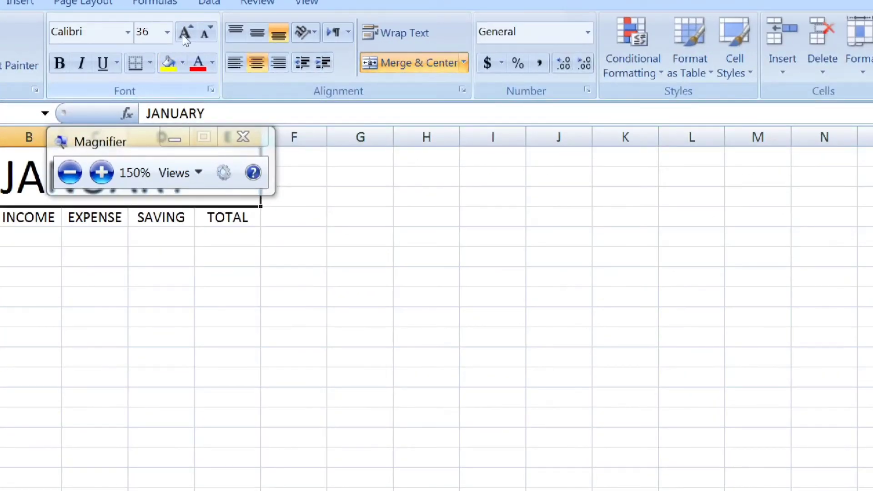
click(181, 65)
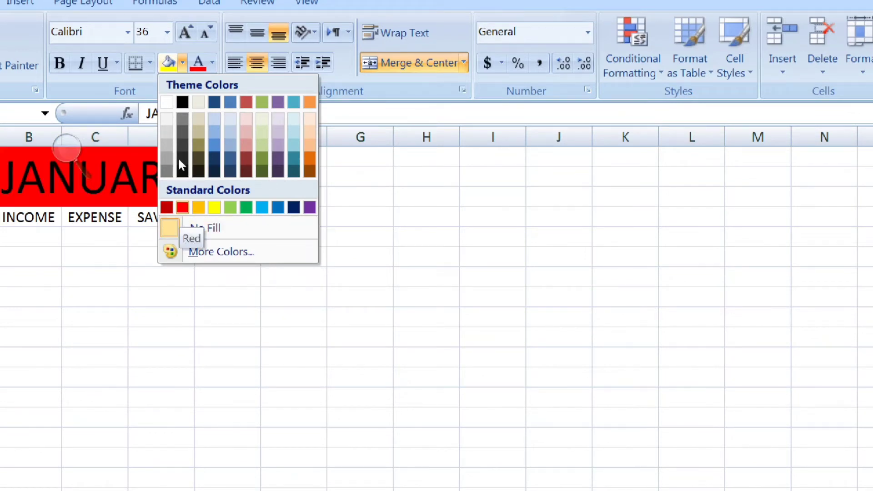
click(182, 208)
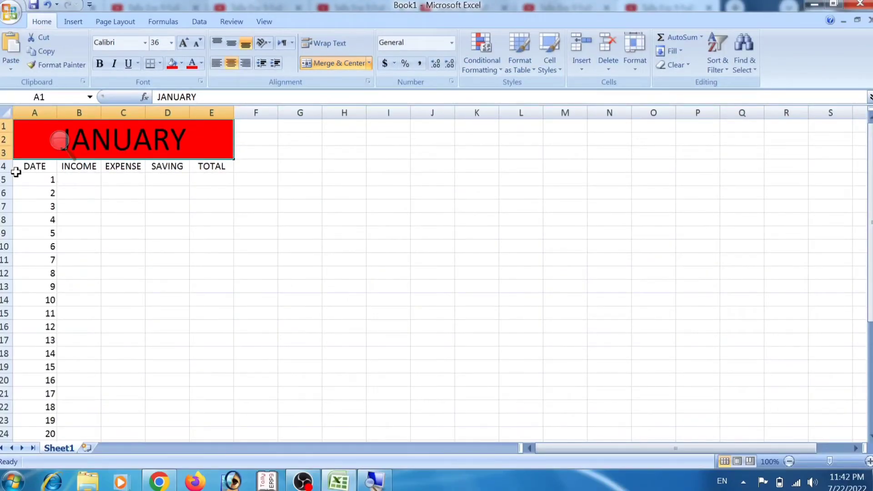
- Fill the column headings in A4:E4 with light blue and close the Magnifier
drag(17, 164, 202, 160)
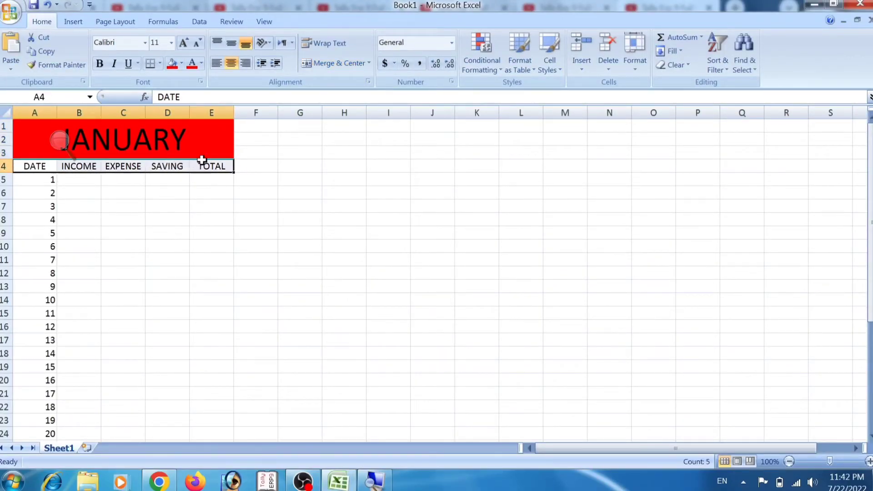
click(181, 63)
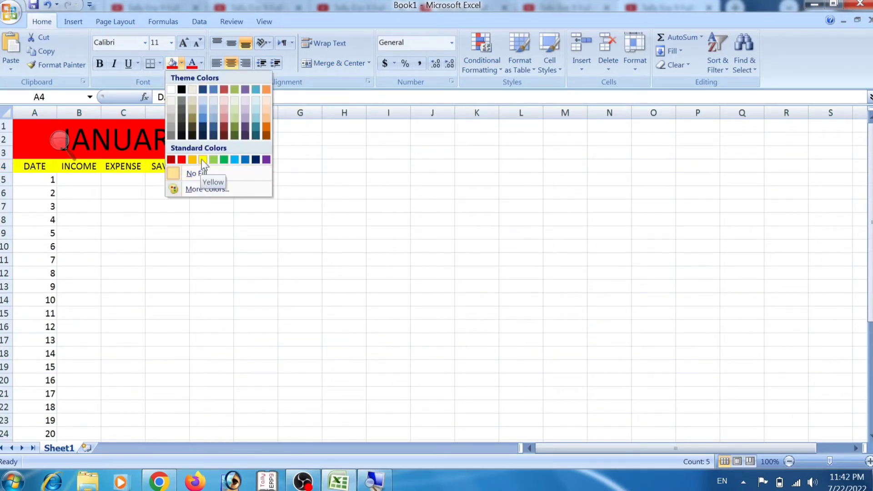
click(235, 161)
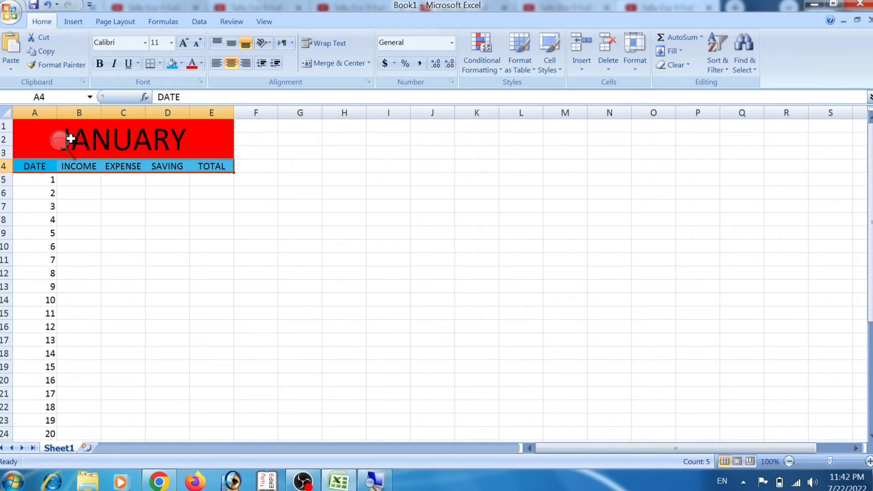
click(63, 141)
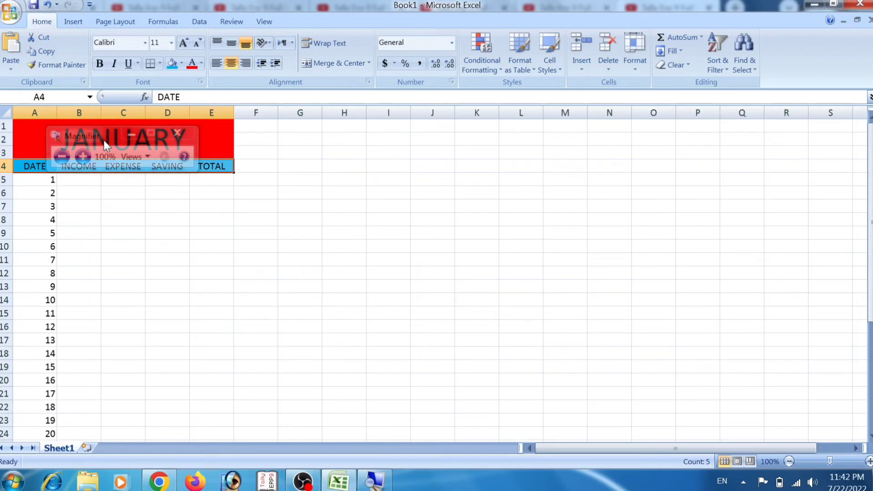
click(192, 134)
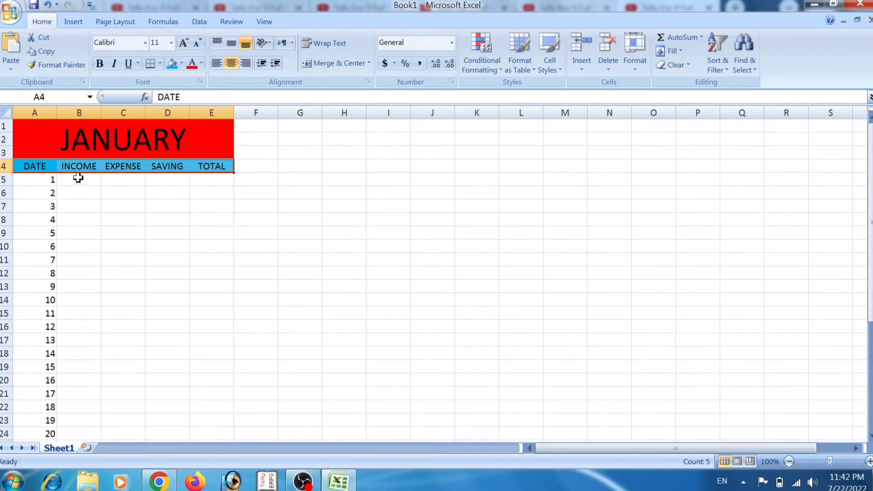
- For date 1, enter an income of 3000 in cell B5 and an expense of 500 in cell C5
click(78, 178)
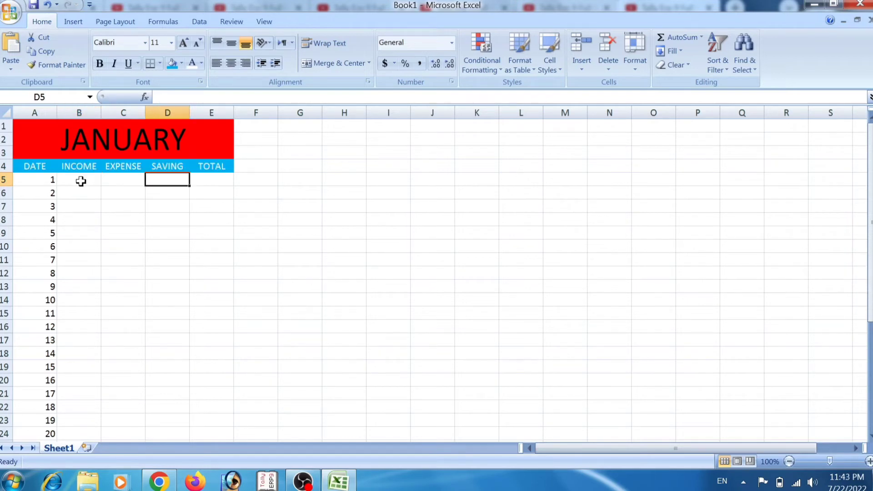
click(80, 181)
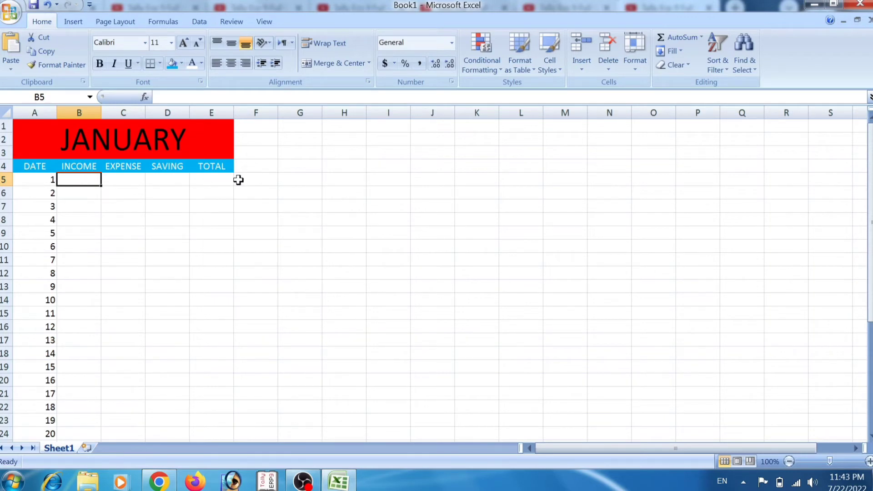
text(300)
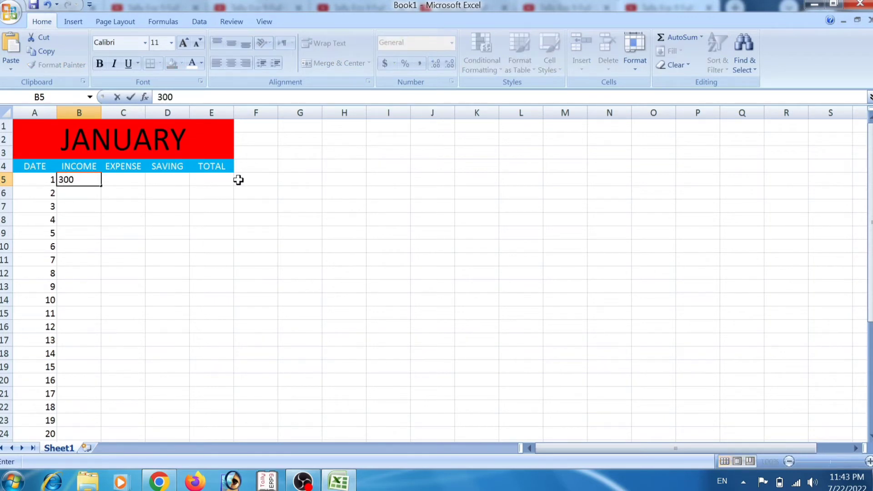
text(0)
key(Tab)
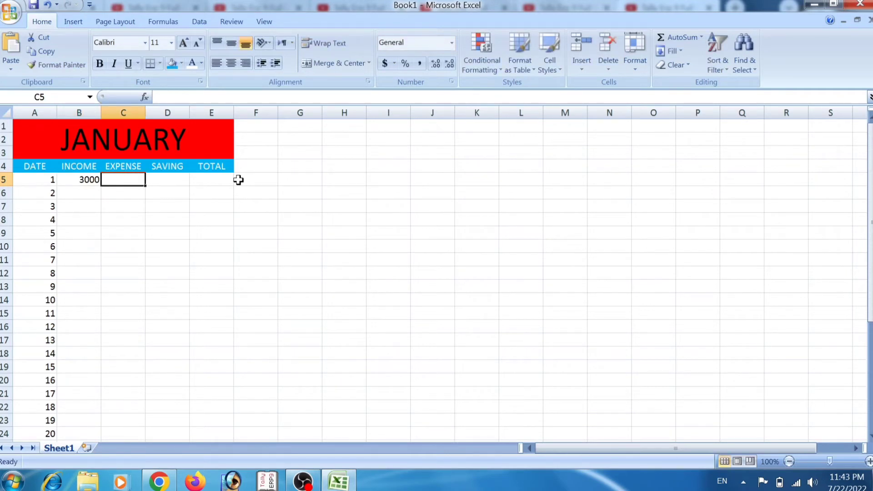
text(500)
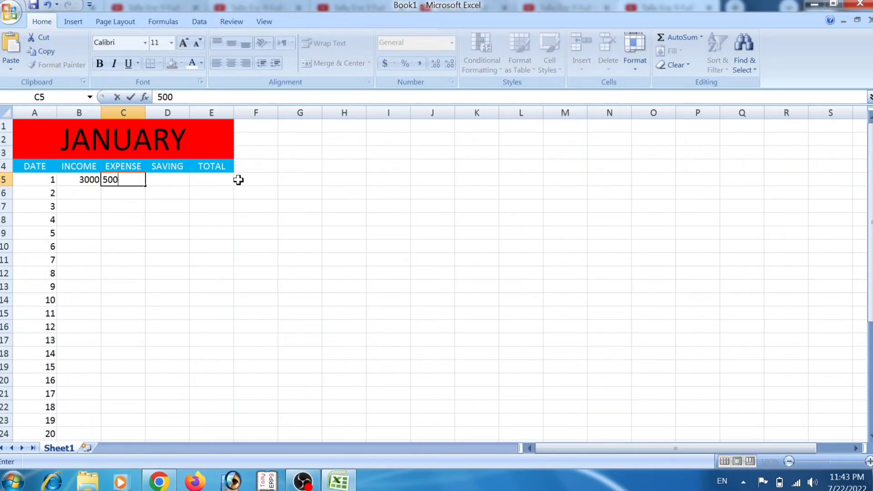
key(Tab)
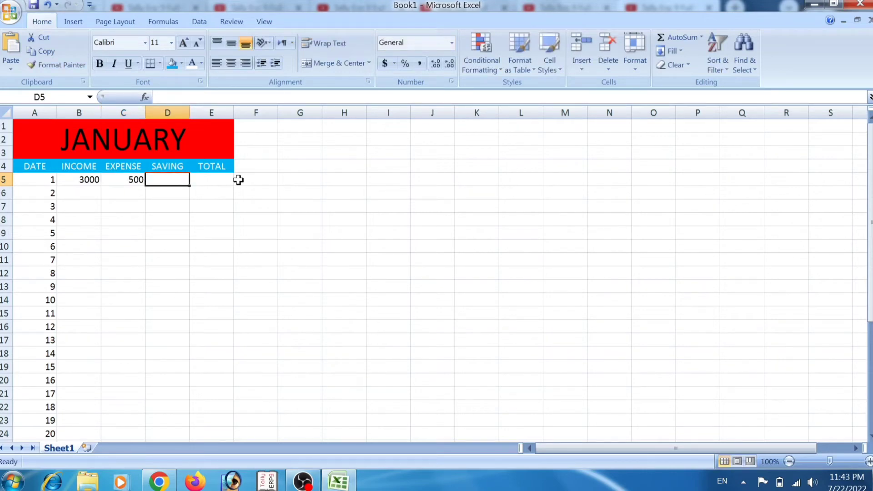
- Turn on the Magnifier and enter the formula =B5-C5 in the first saving cell, D5
text(+)
key(super+plus)
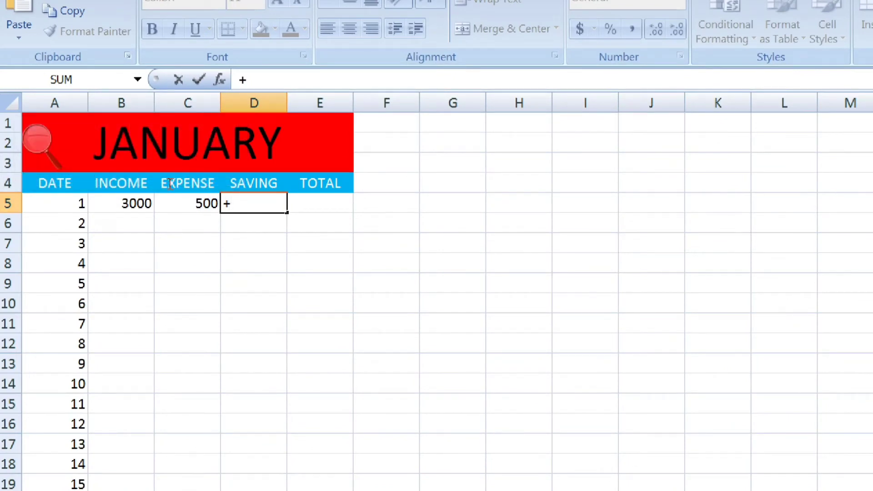
key(BackSpace)
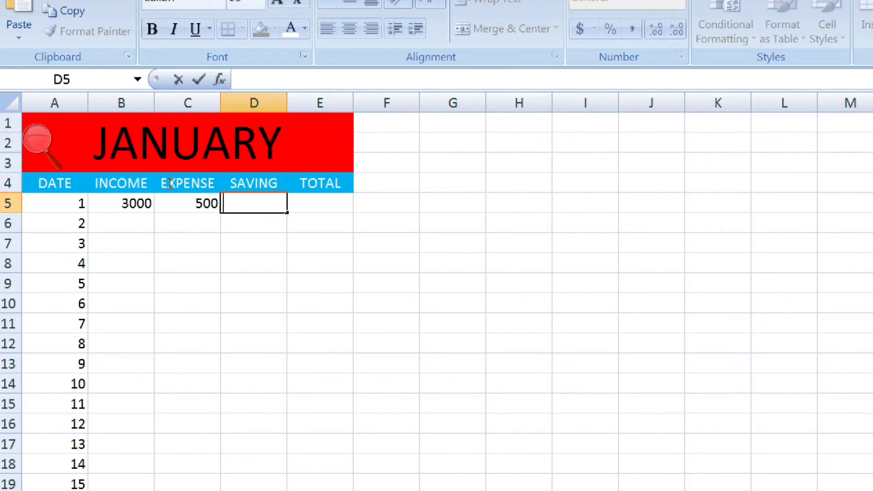
text(=)
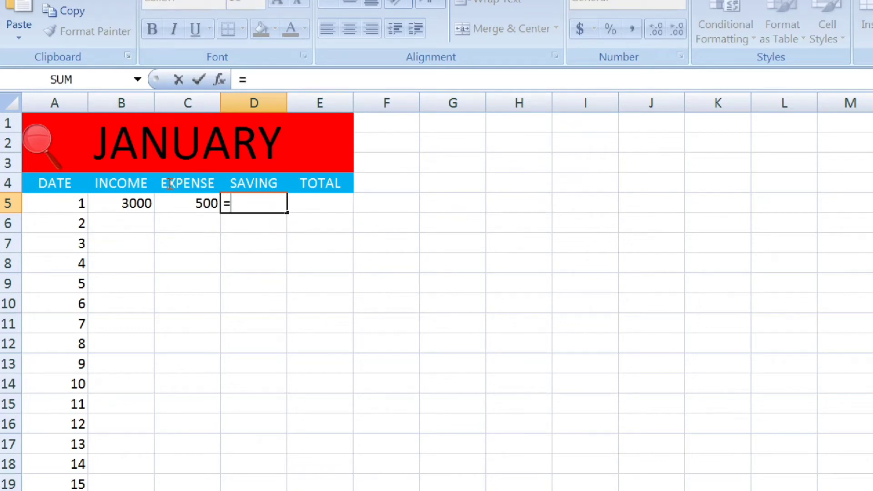
key(Left)
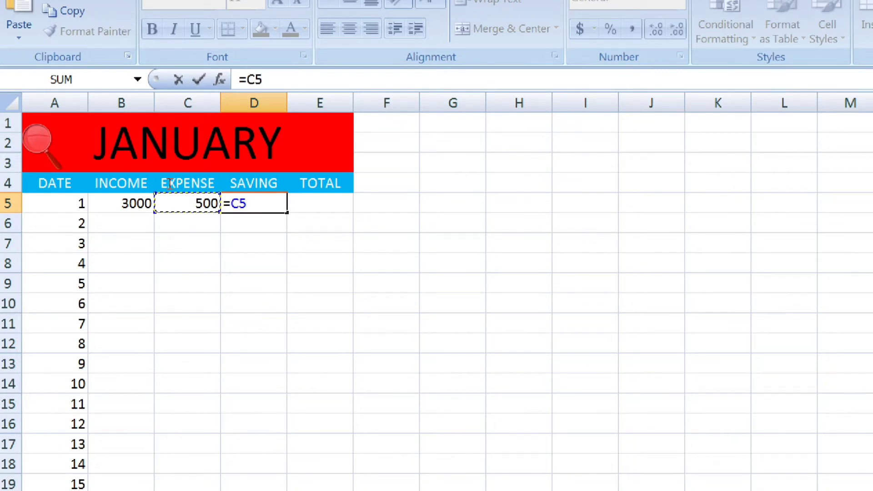
key(Left)
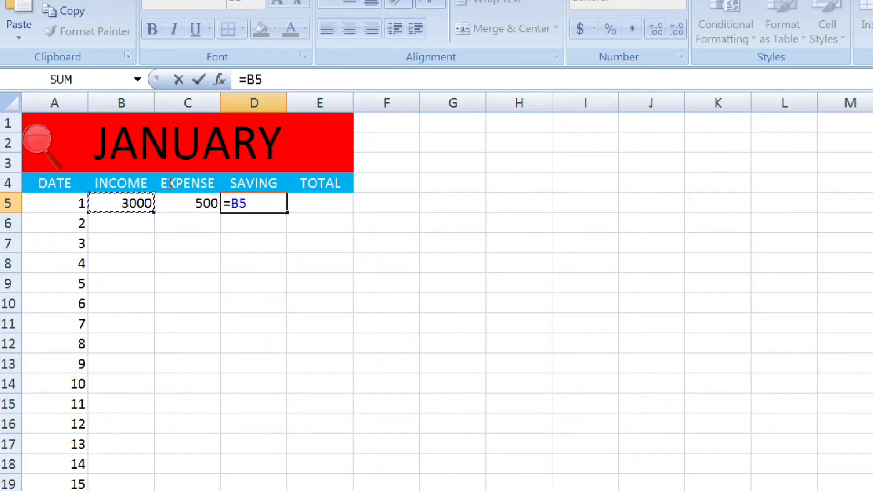
text(-)
key(Left)
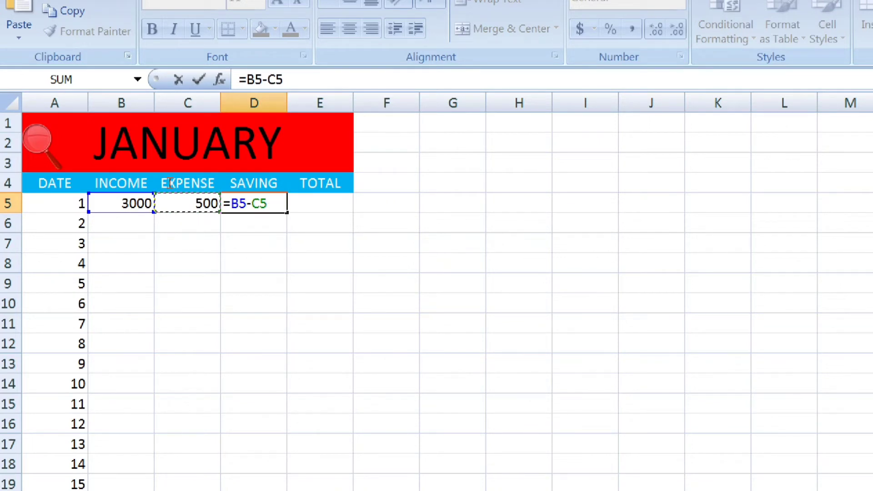
key(Return)
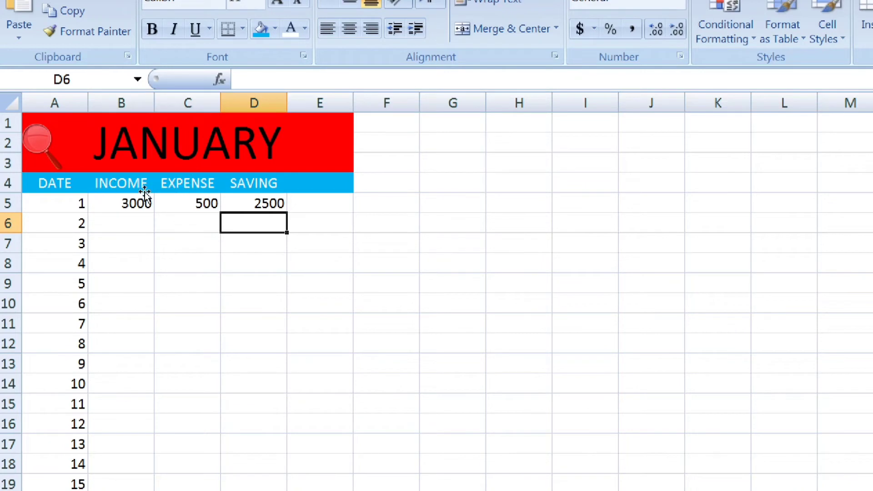
- Fill the saving formula from cell D5 down column D to the row for date 31
key(Up)
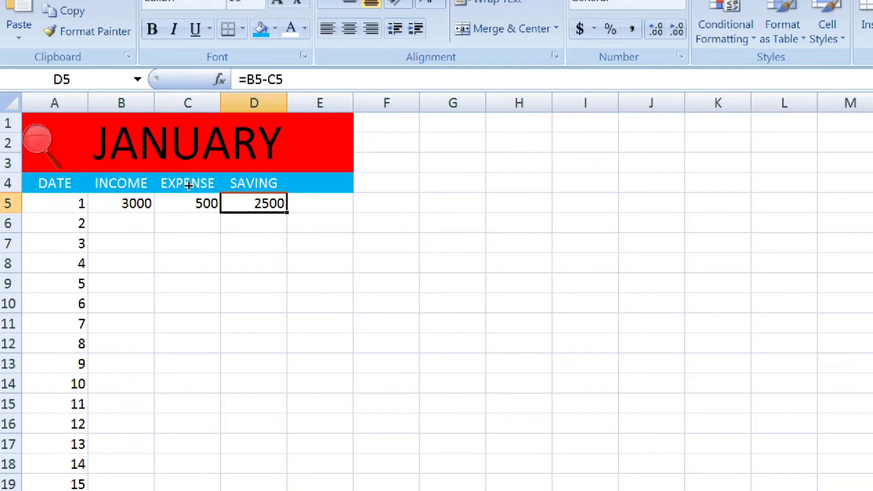
drag(189, 185, 194, 472)
drag(194, 407, 179, 421)
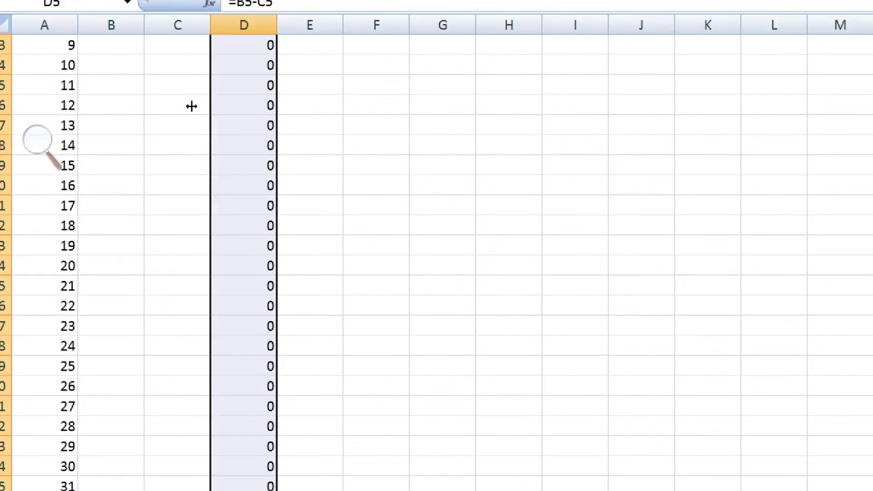
- For date 2, enter an income of 50000 in cell B6 and an expense of 10000 in cell C6
scroll(191, 105, up, 4)
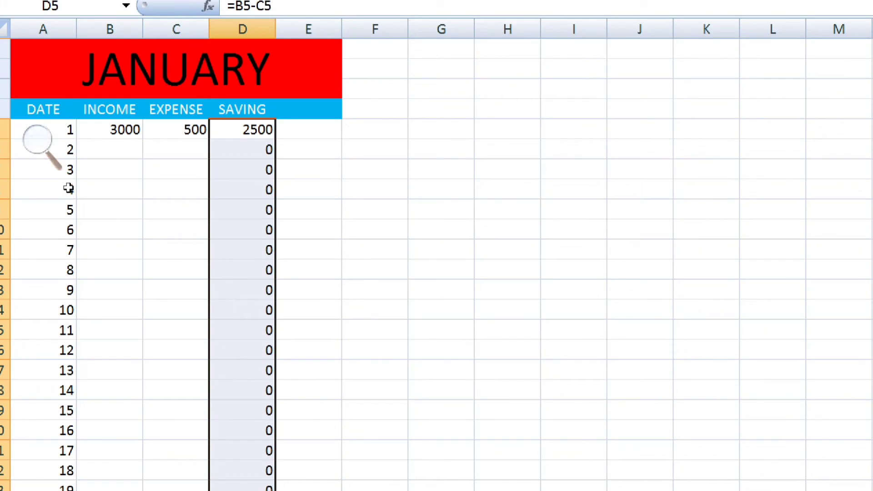
click(109, 149)
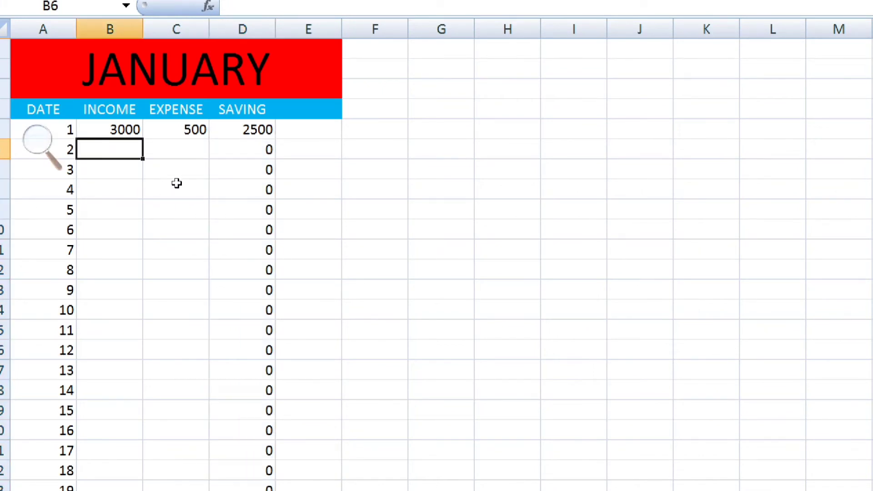
text(500)
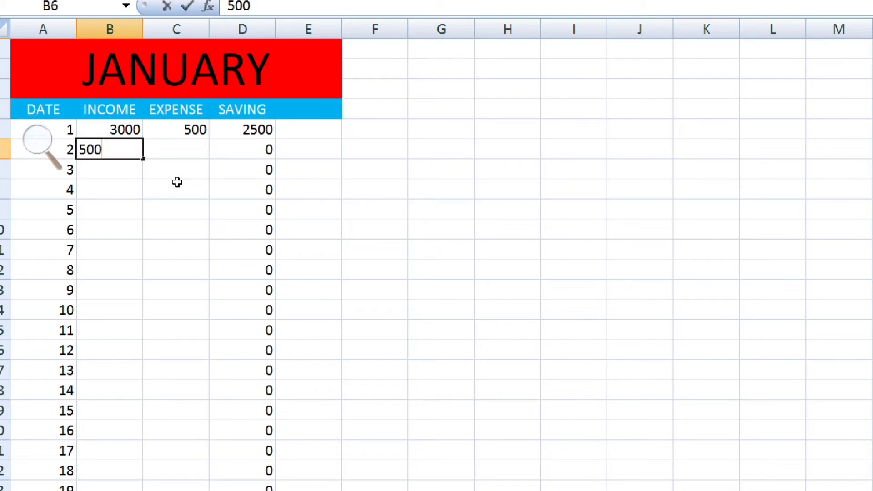
text(00)
key(Tab)
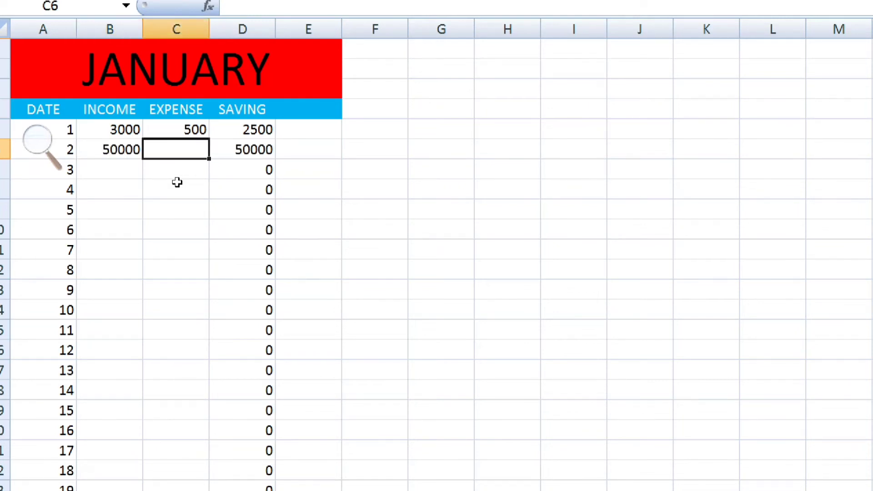
text(10000)
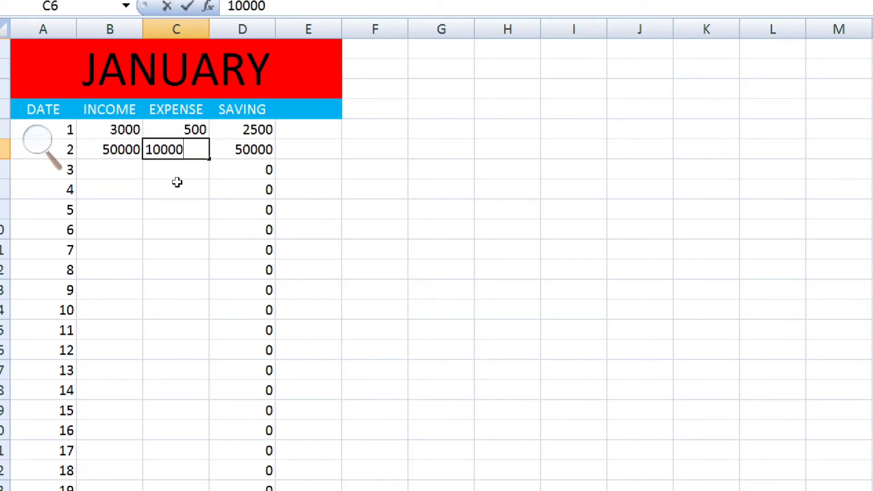
key(Return)
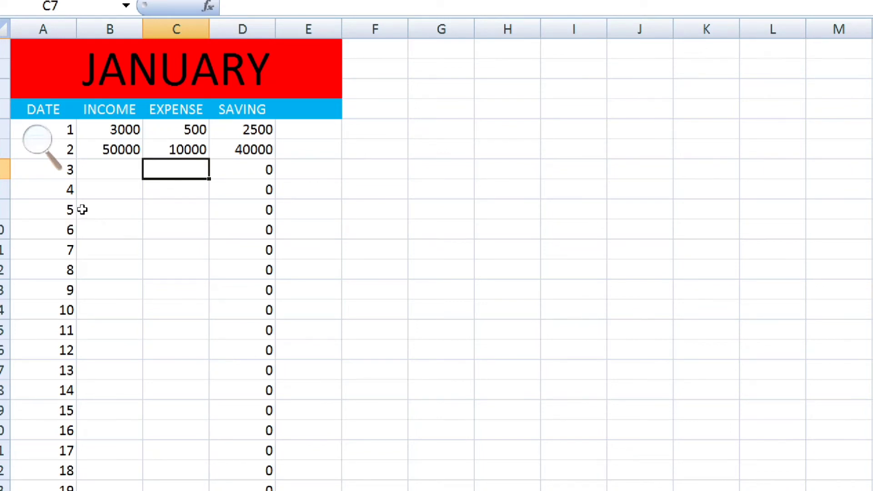
- Enter incomes of 1000, 20000, 5000 and 255 for dates 3 to 6 in cells B7:B10
key(Left)
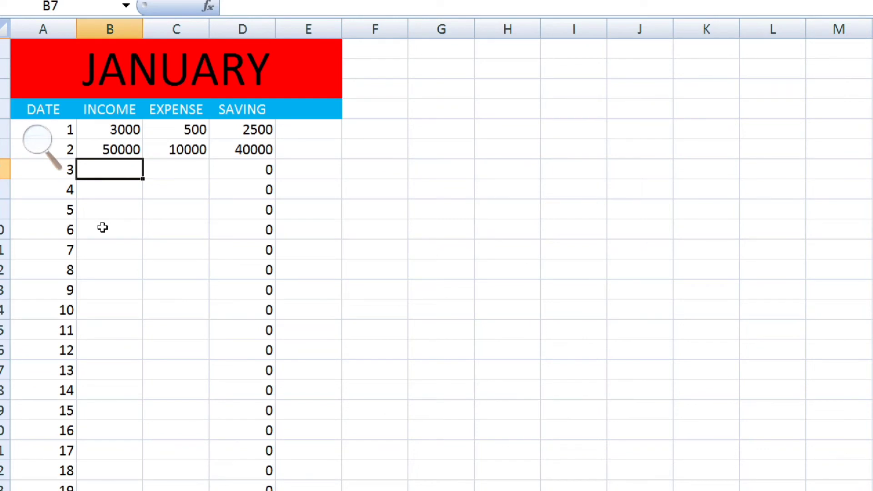
text(1000)
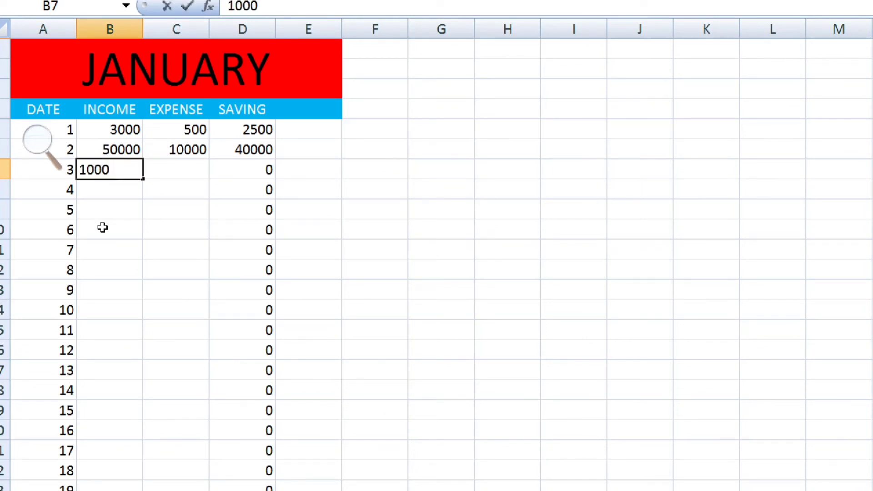
key(Return)
text(20000)
key(Return)
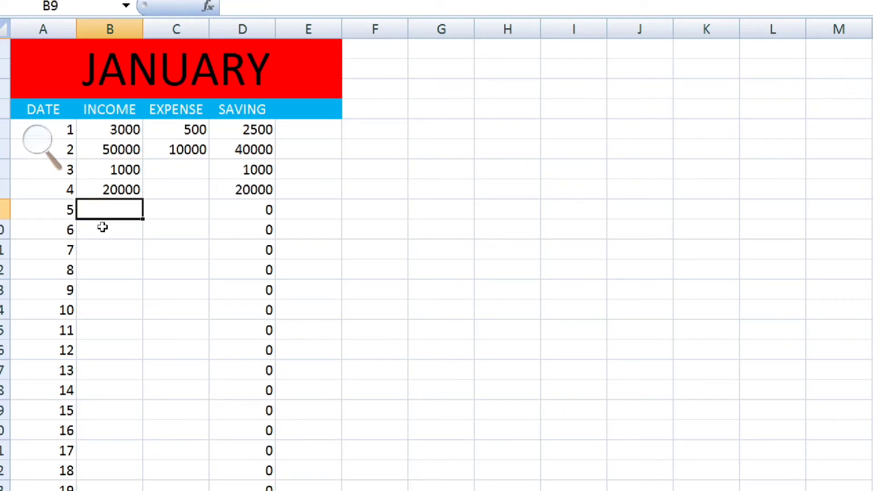
text(5000)
key(Return)
text(25)
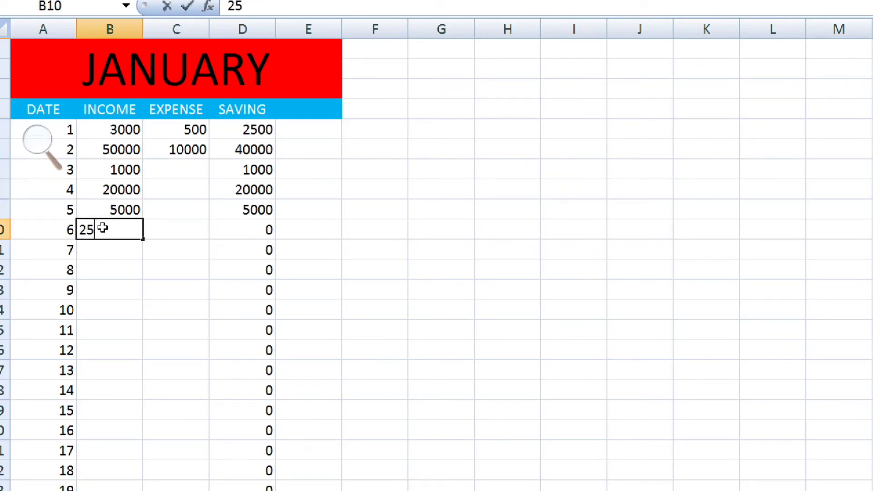
text(5)
key(Return)
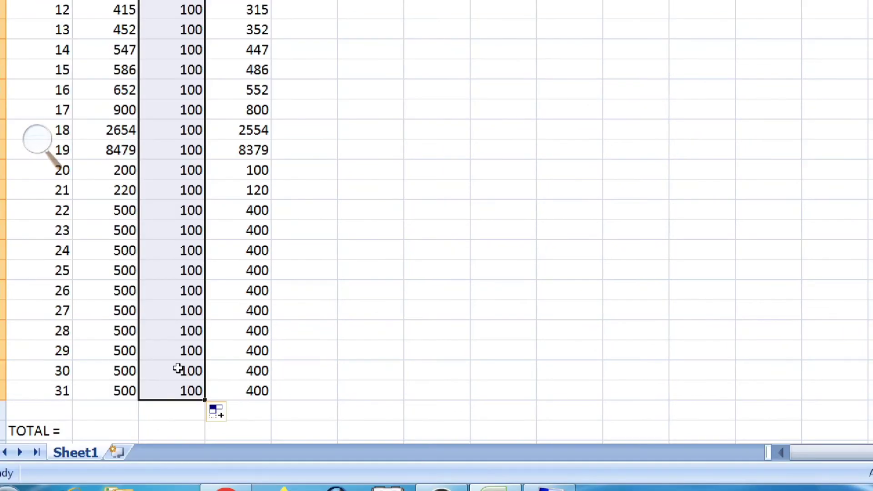
- Review the filled January table, checking the rows for dates 2 and 3 and the whole income column
scroll(179, 366, up, 4)
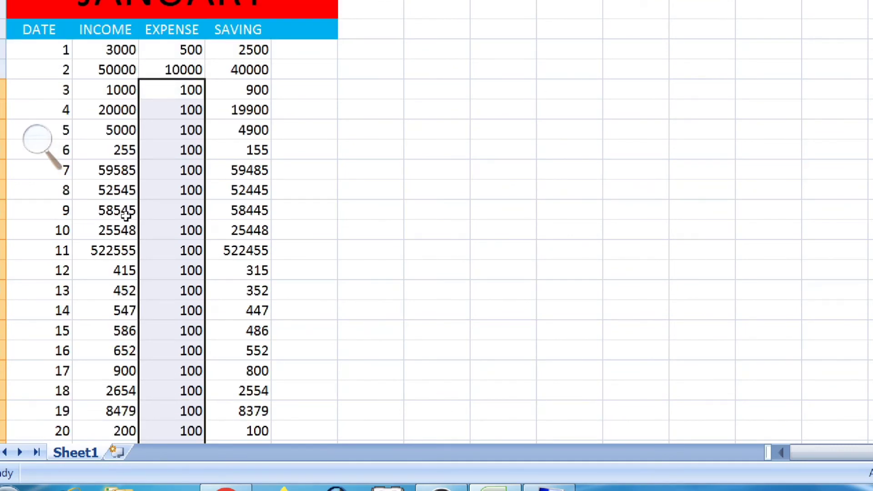
key(Down)
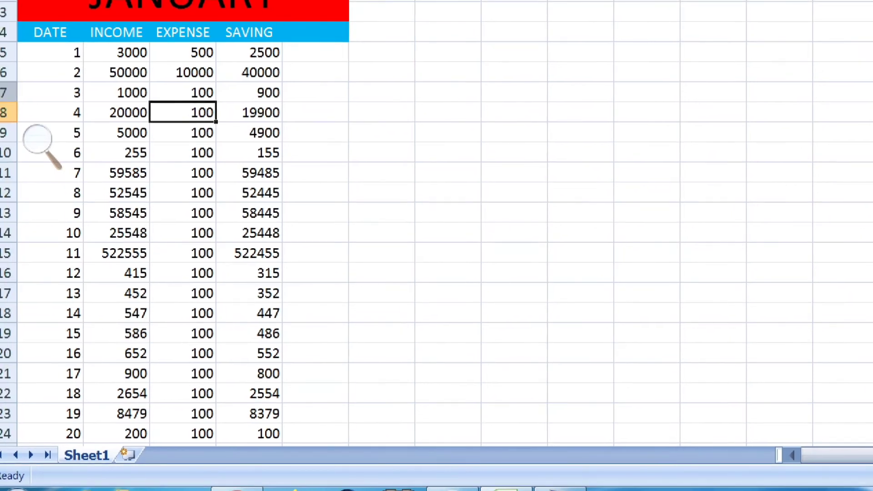
click(2, 90)
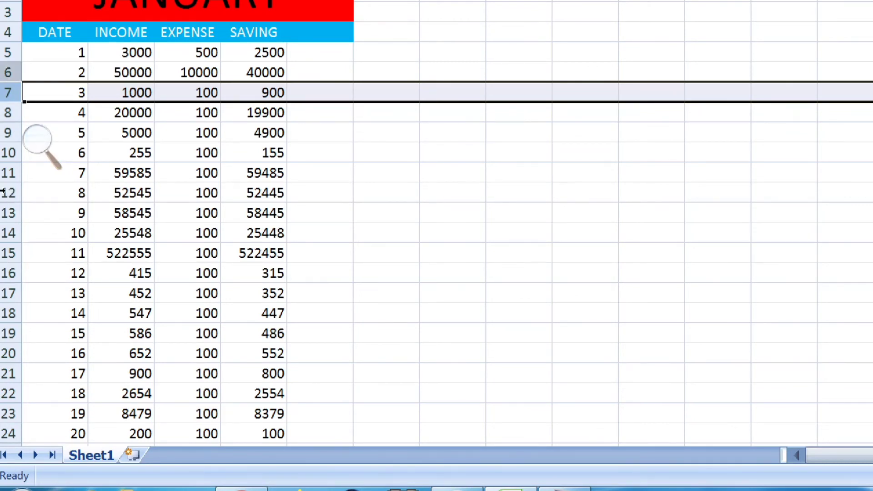
click(7, 72)
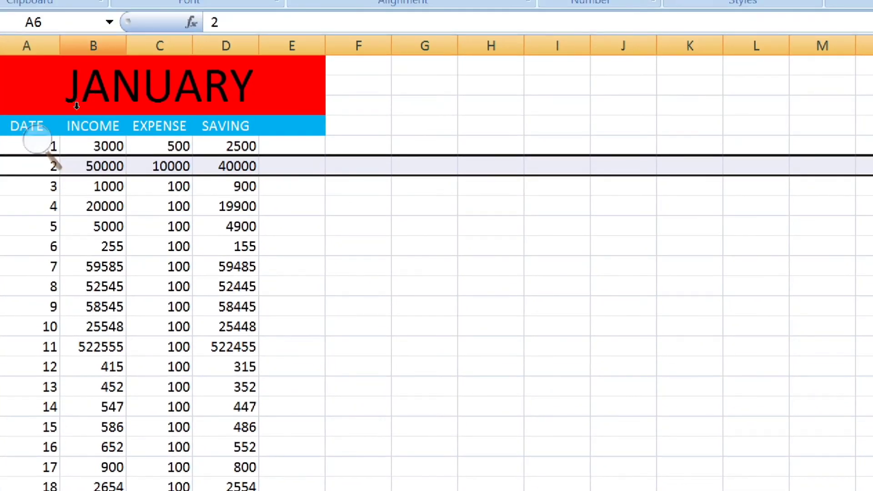
click(77, 106)
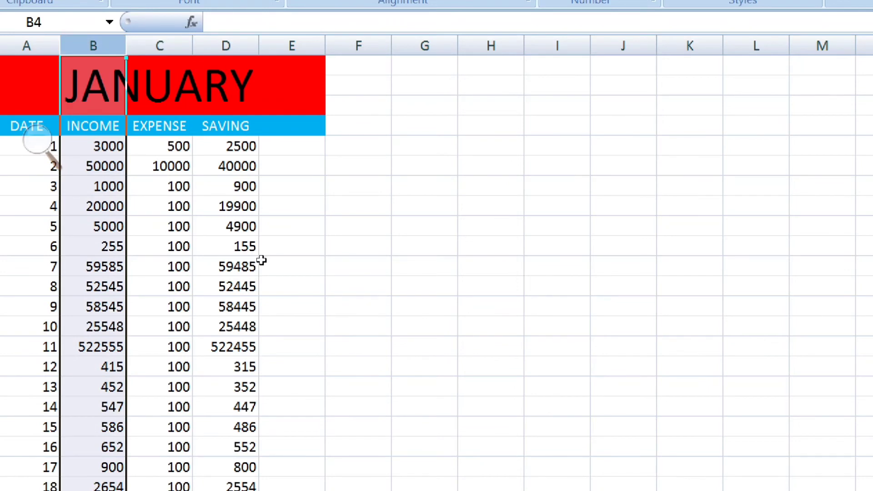
scroll(262, 257, down, 8)
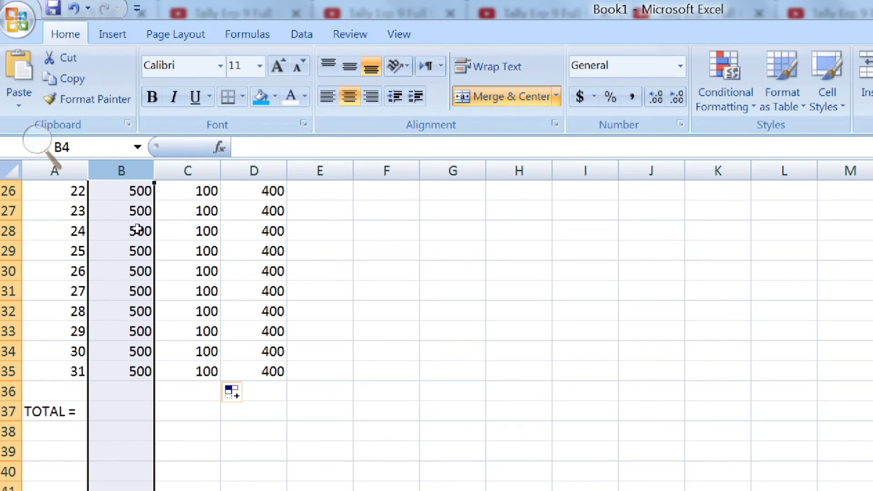
scroll(137, 191, up, 8)
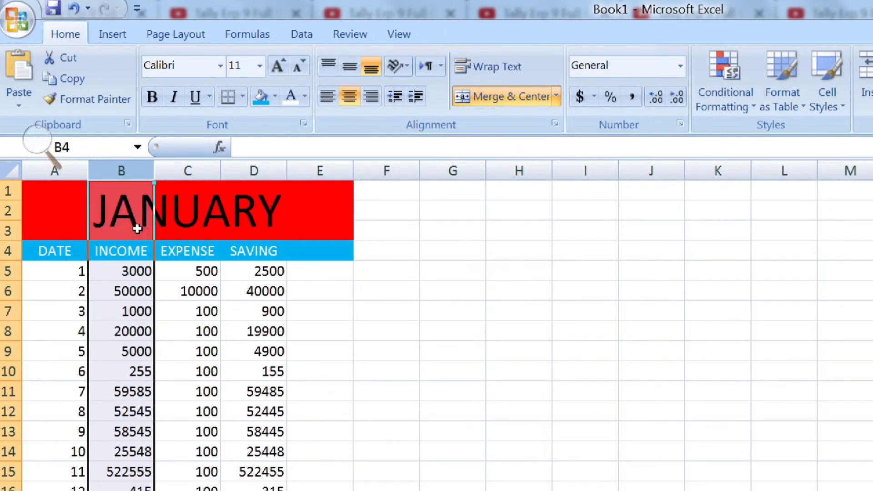
click(188, 331)
click(452, 291)
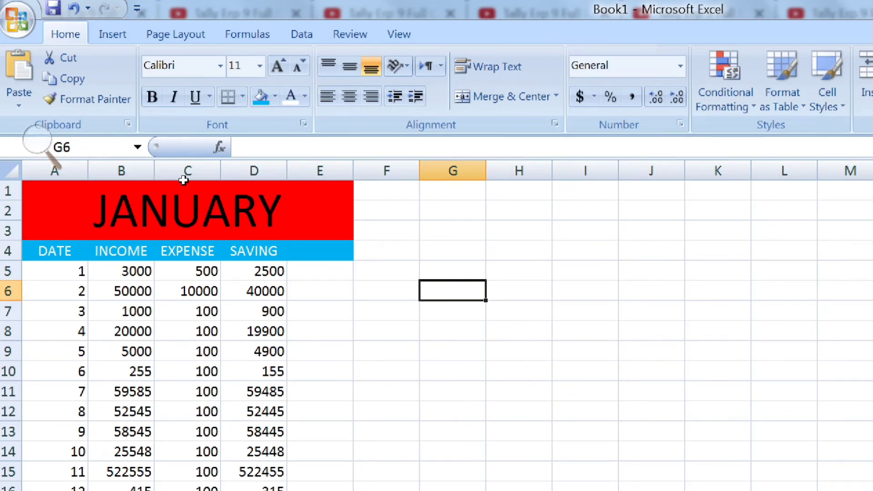
- Total the income column in cell B37 beside the TOTAL = label with =SUM(B5:B36)
scroll(184, 180, down, 10)
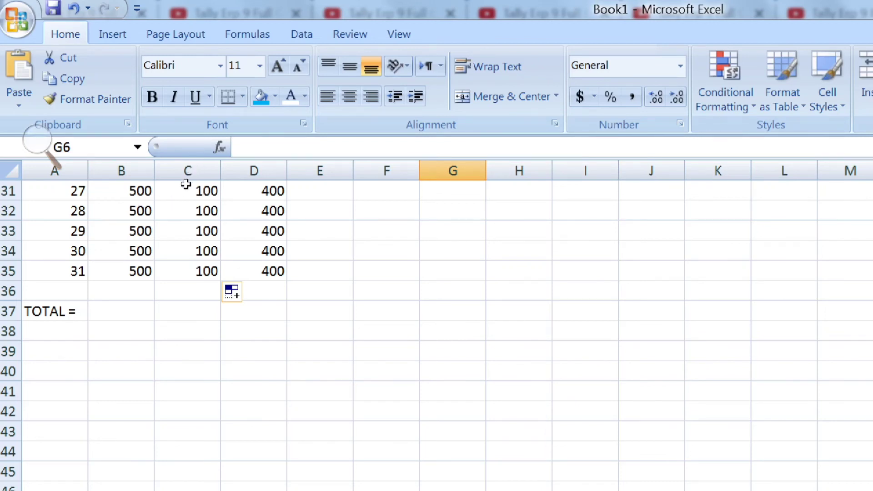
click(122, 312)
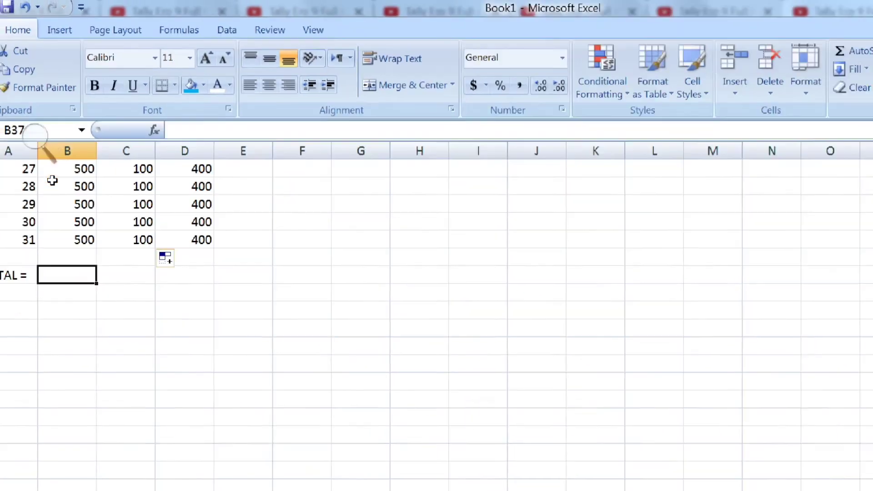
scroll(70, 179, up, 5)
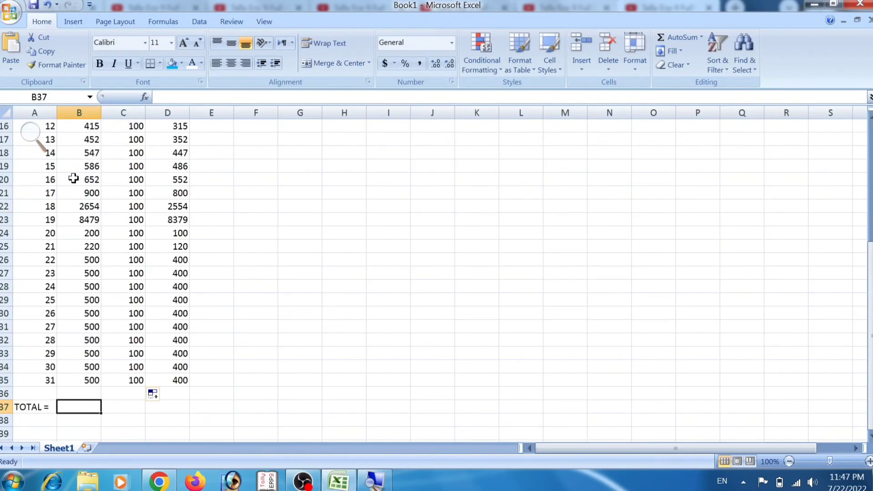
scroll(81, 205, down, 2)
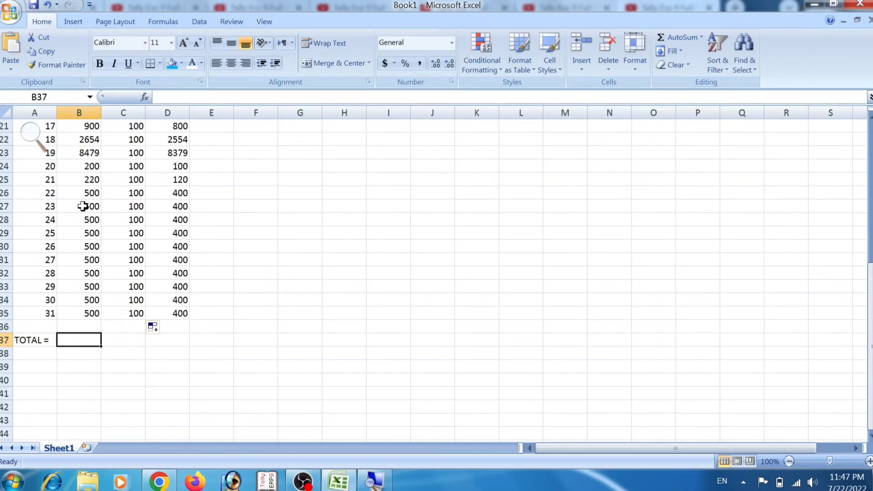
key(alt)
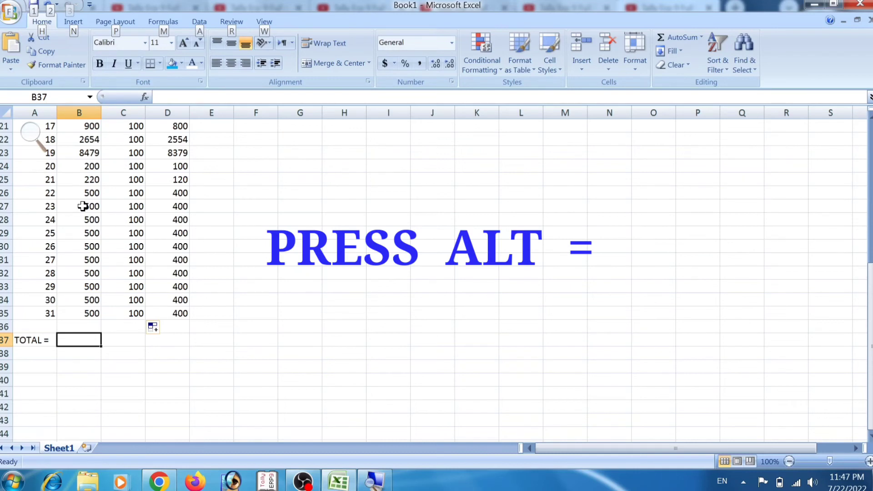
key(alt+equal)
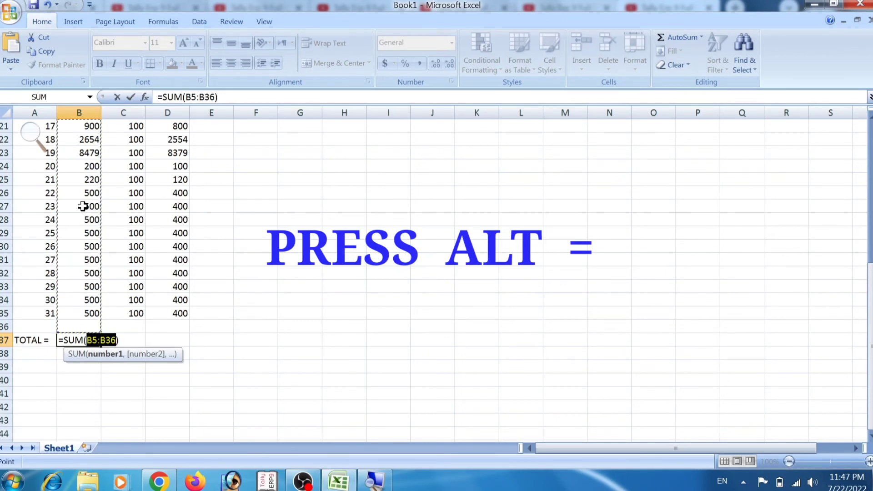
key(Return)
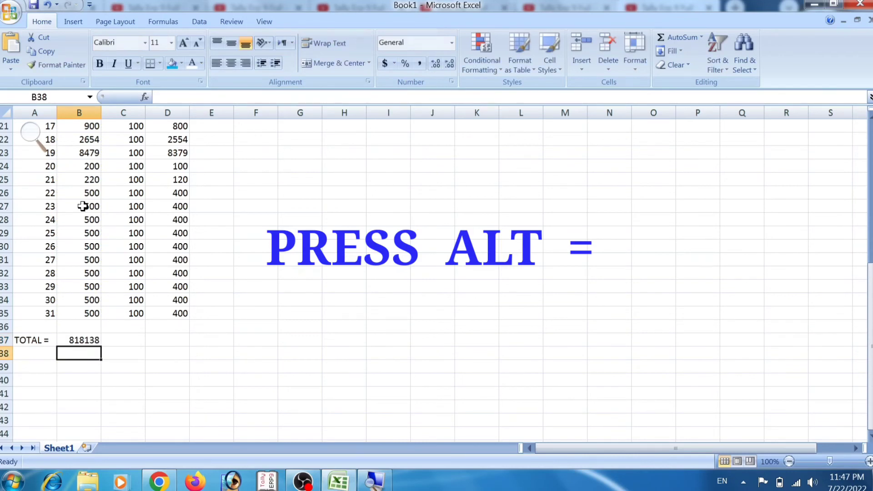
- Total the expense column in cell C37 of the TOTAL row with =SUM(C5:C36)
click(80, 340)
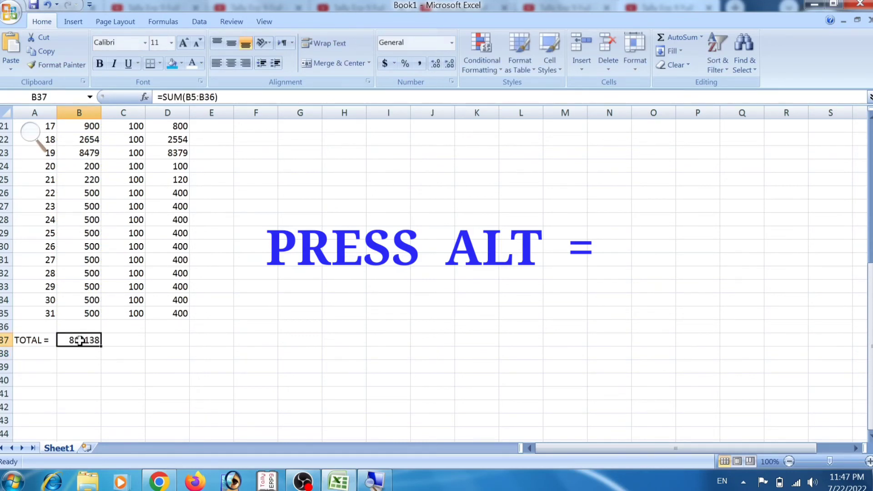
click(115, 342)
click(182, 364)
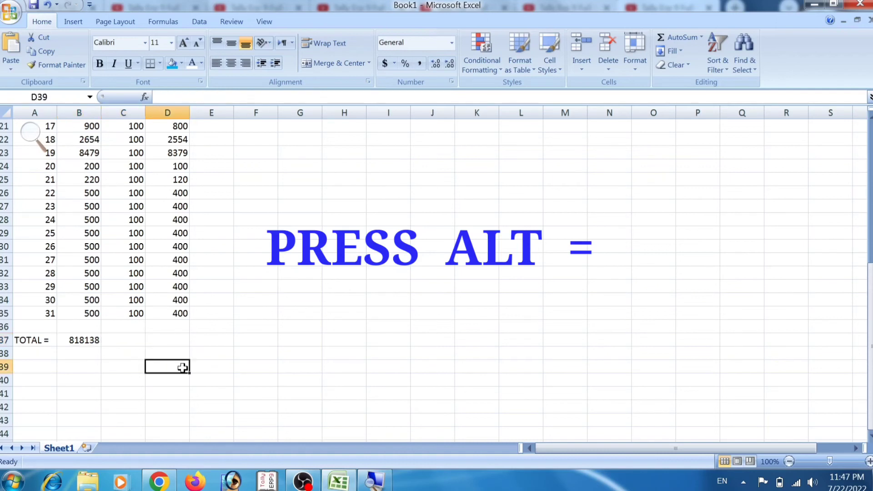
click(130, 341)
key(alt)
key(alt+equal)
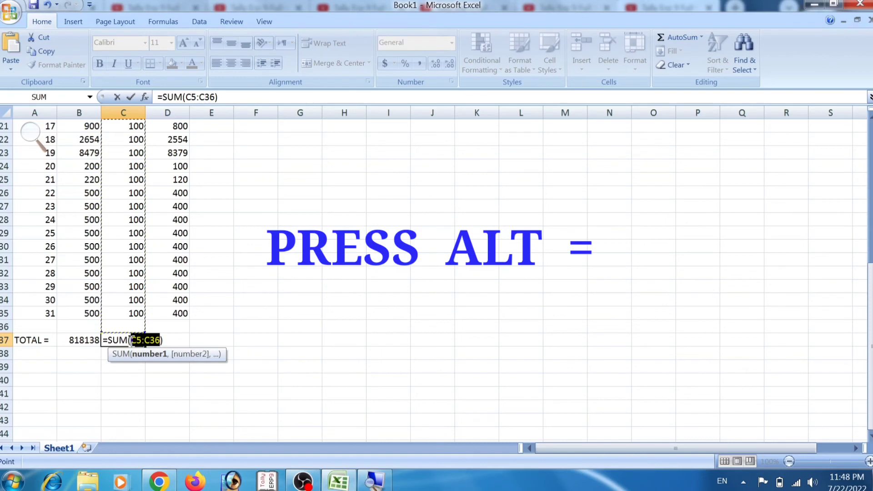
key(Return)
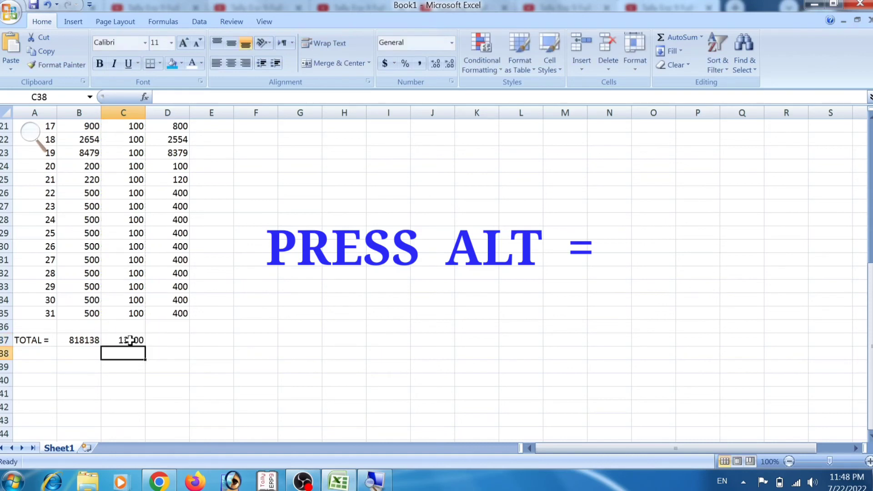
click(156, 342)
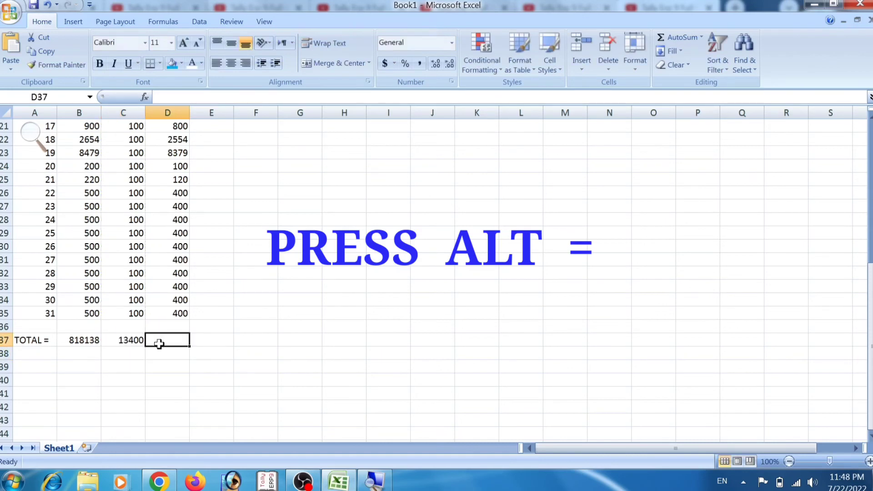
key(alt+equal)
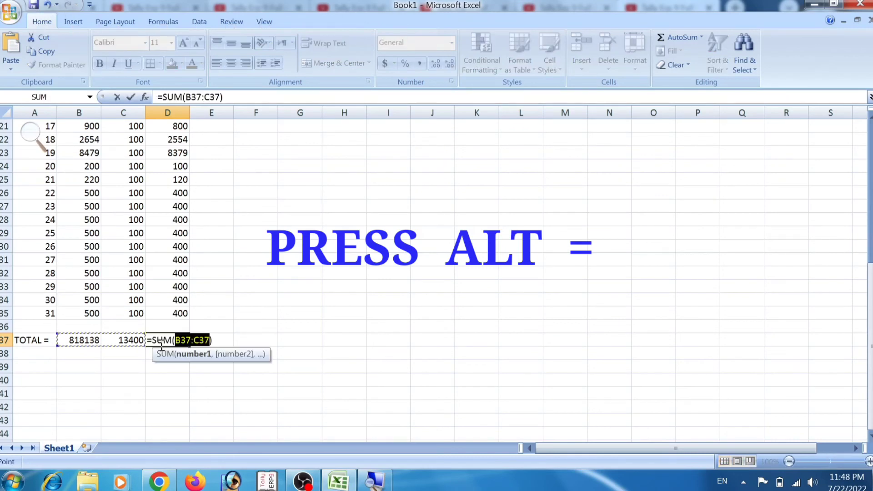
key(Return)
- Total the saving column in cell D38, just below the TOTAL row, with =SUM(D5:D37)
scroll(169, 286, down, 2)
key(alt+equal)
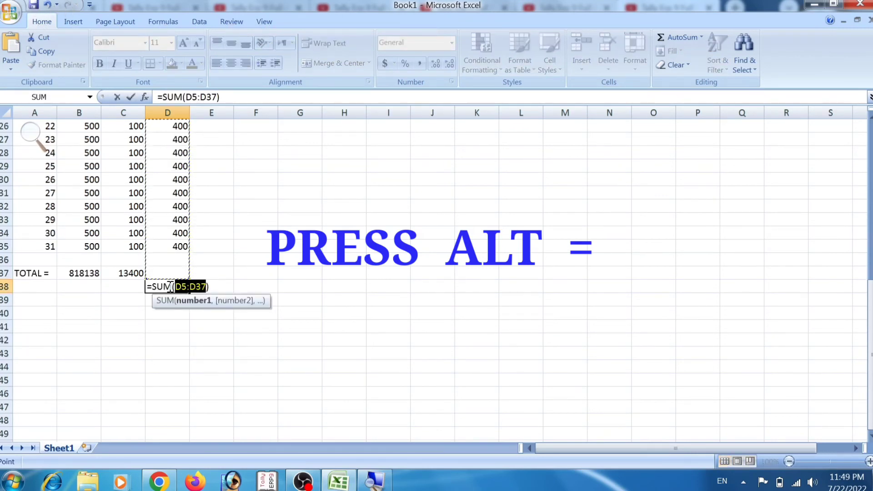
key(Return)
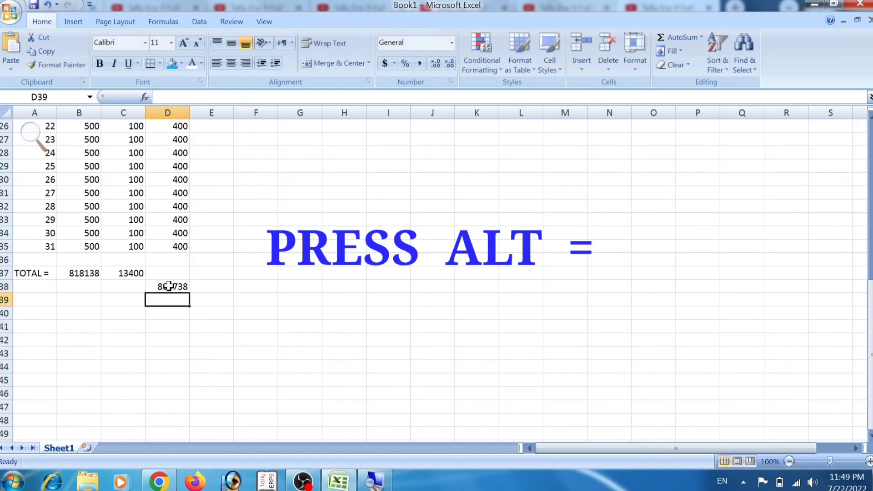
- Move the saving total from cell D38 up into cell D37 of the TOTAL row
click(169, 286)
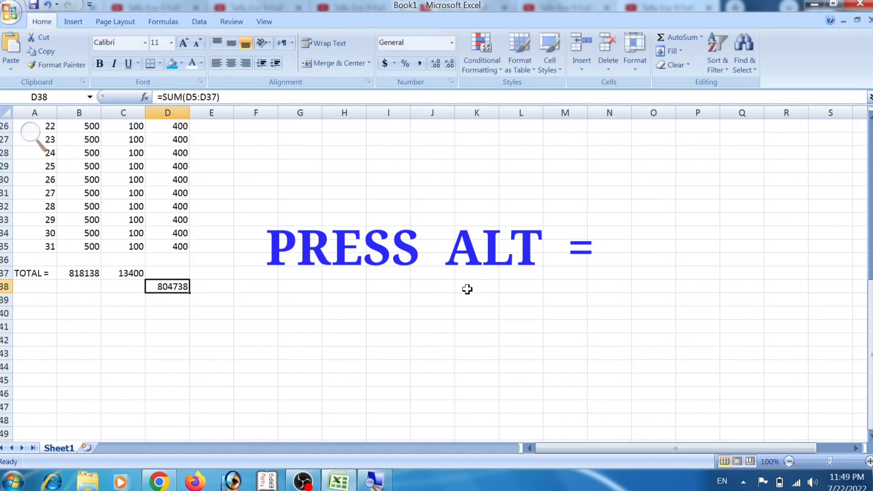
key(ctrl+c)
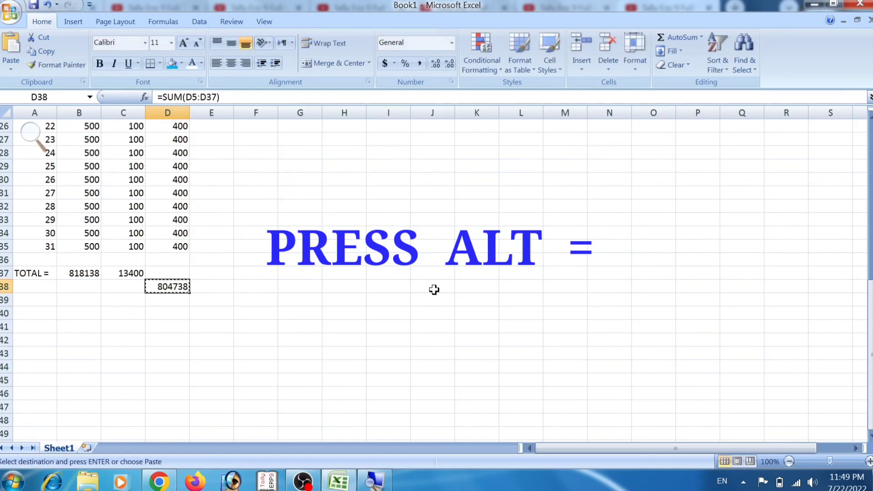
click(177, 272)
key(Return)
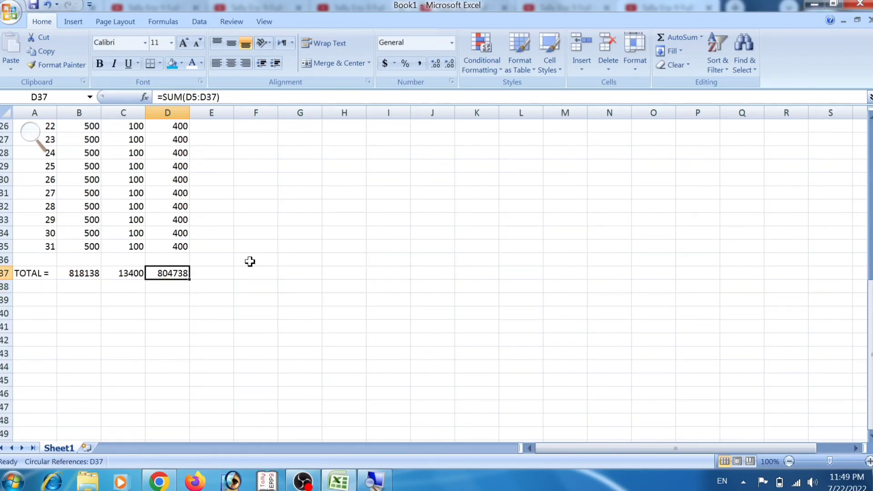
scroll(238, 269, up, 8)
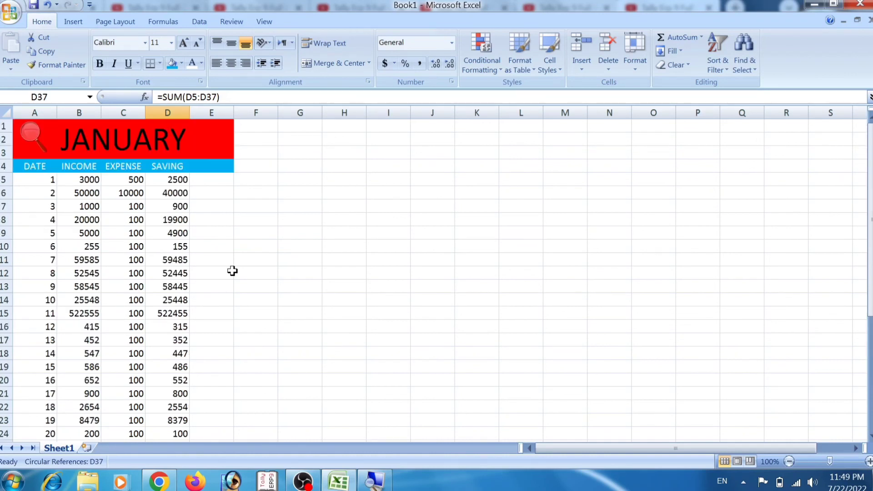
scroll(233, 271, down, 8)
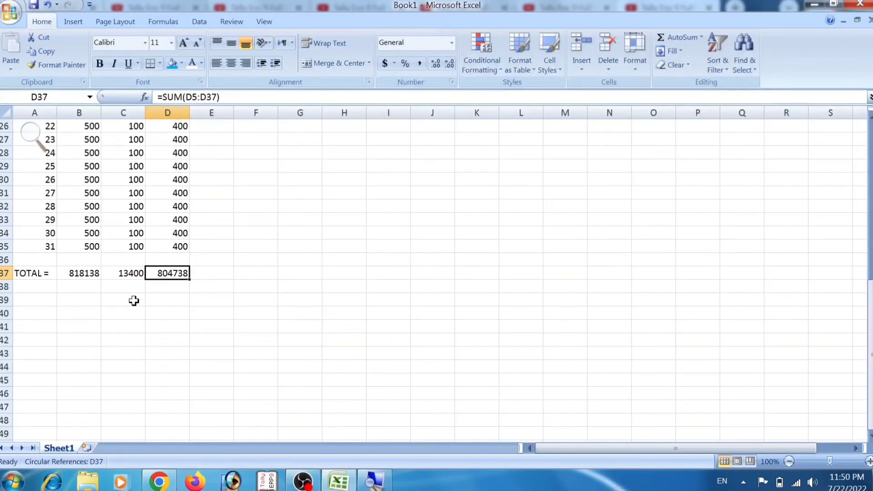
scroll(134, 301, up, 8)
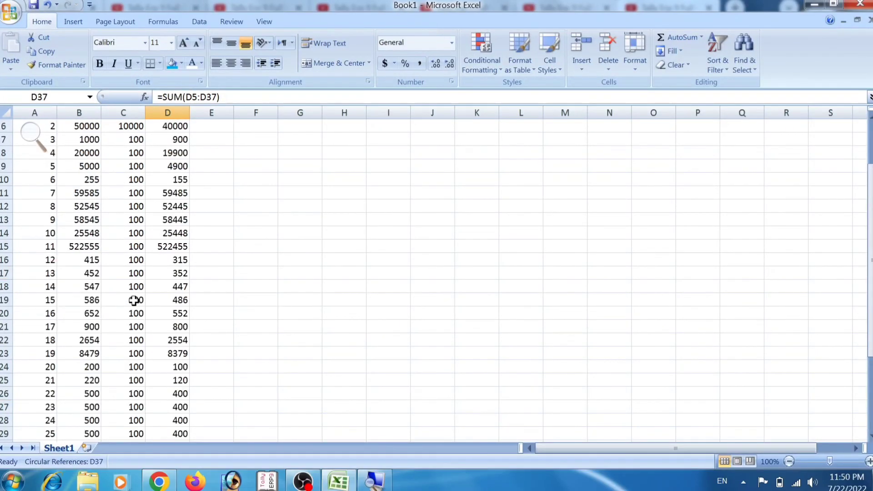